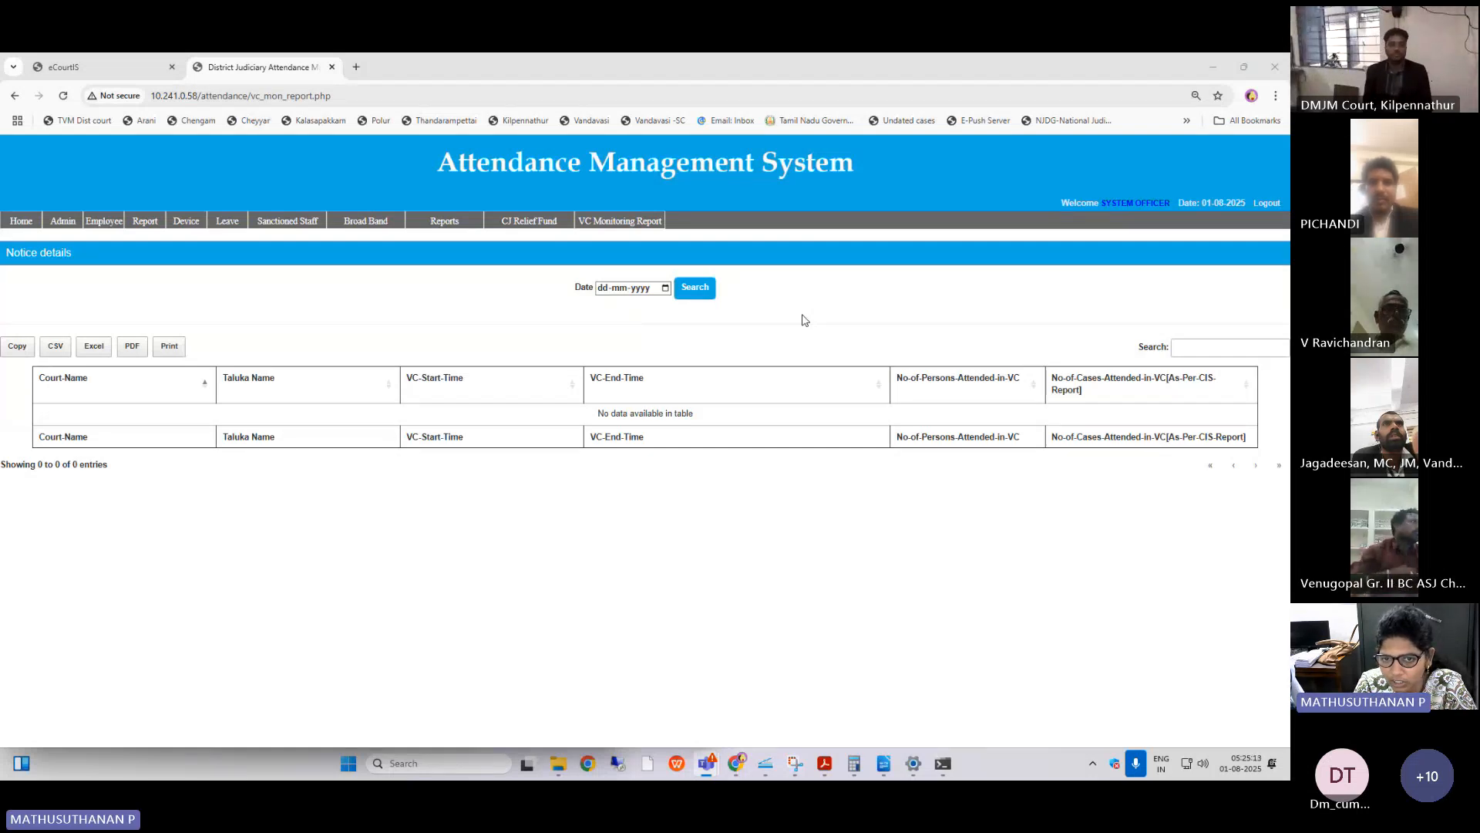
Switch to eCourtIS, search its functions for "dai" and "proc", and open Case Proceedings under Daily Proceedings.
left_click(94, 69)
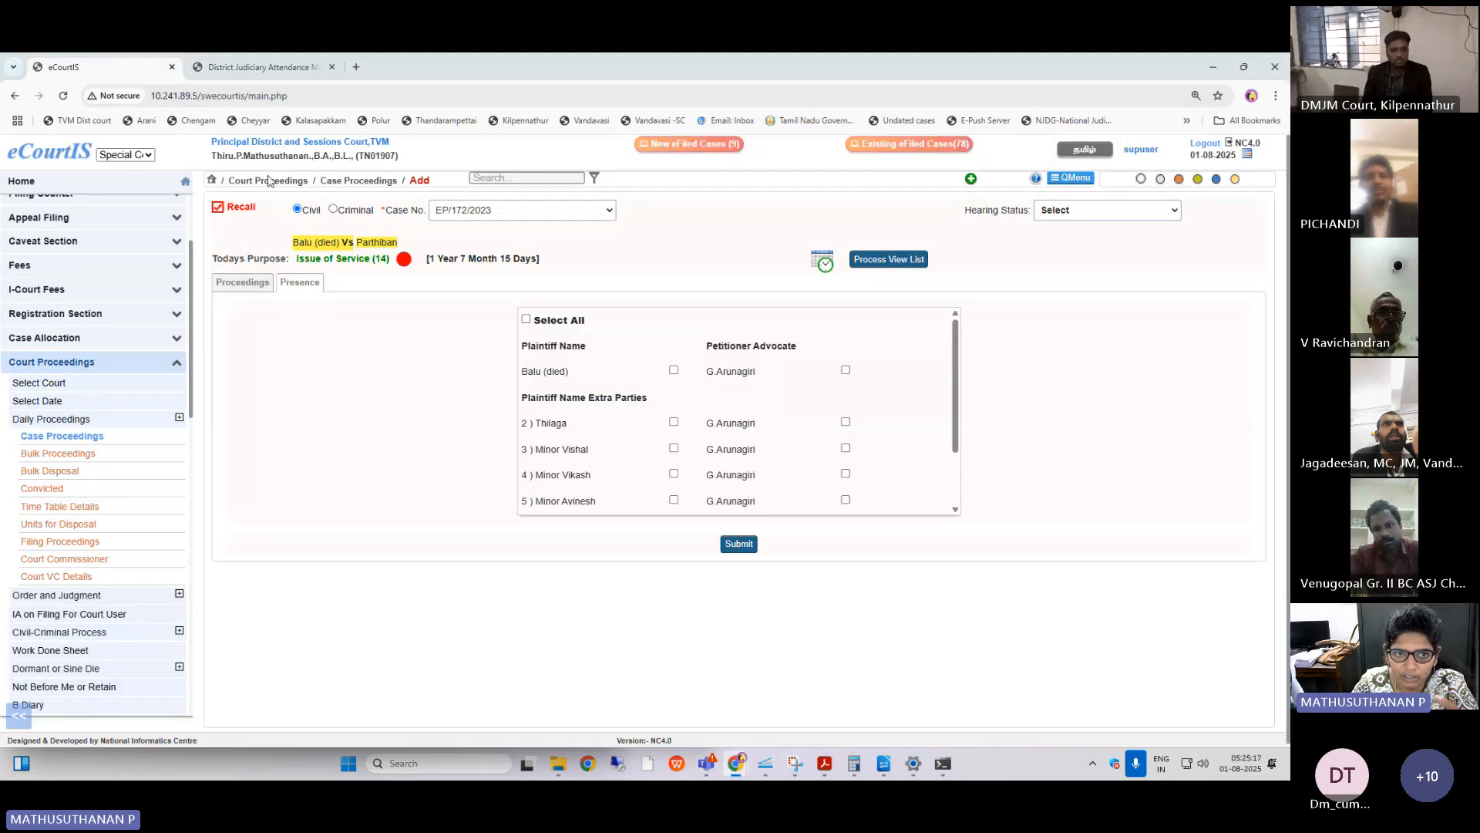
scroll(107, 260, "up", 2)
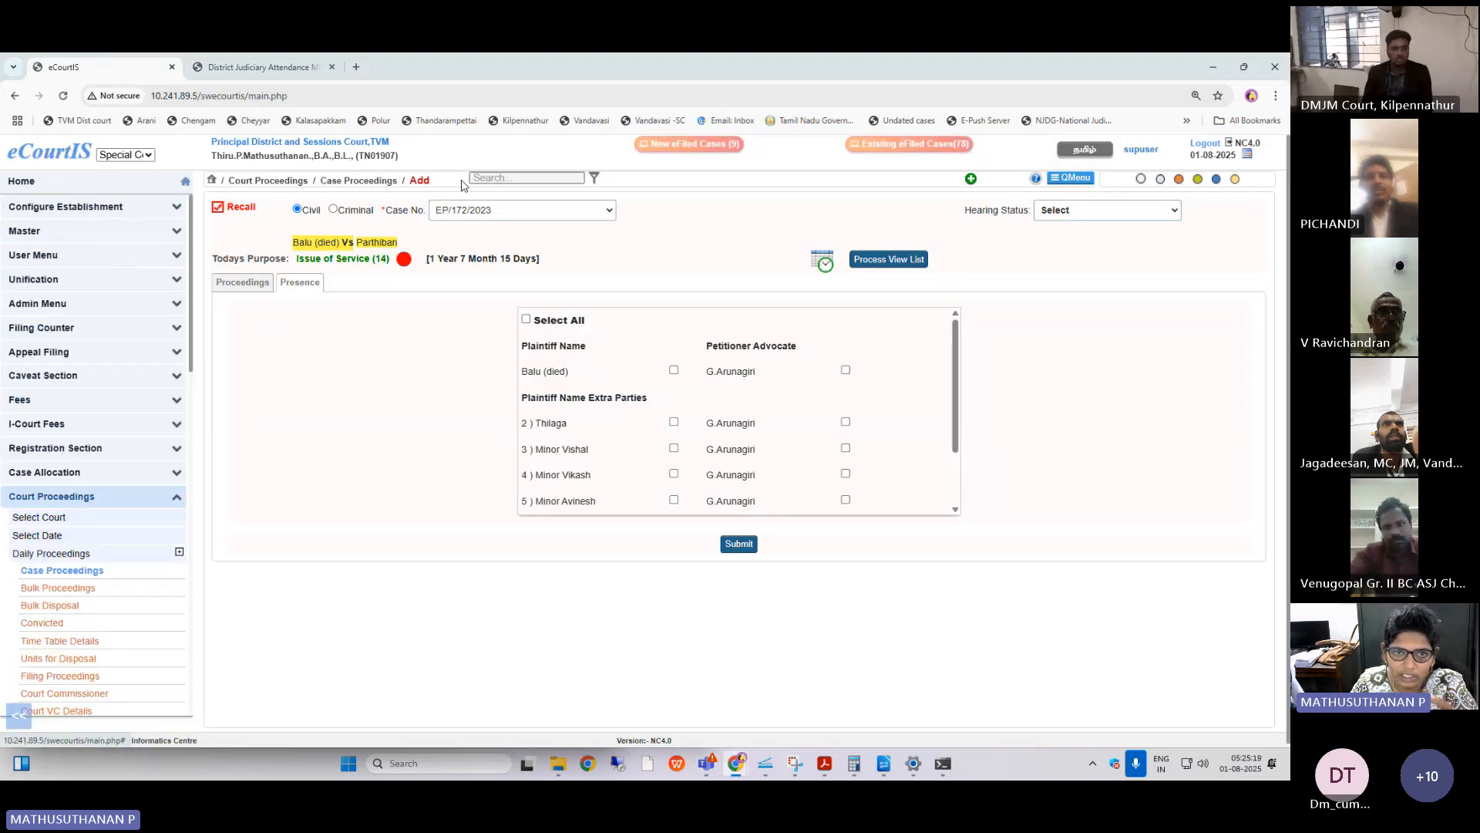
left_click(516, 178)
type("dai")
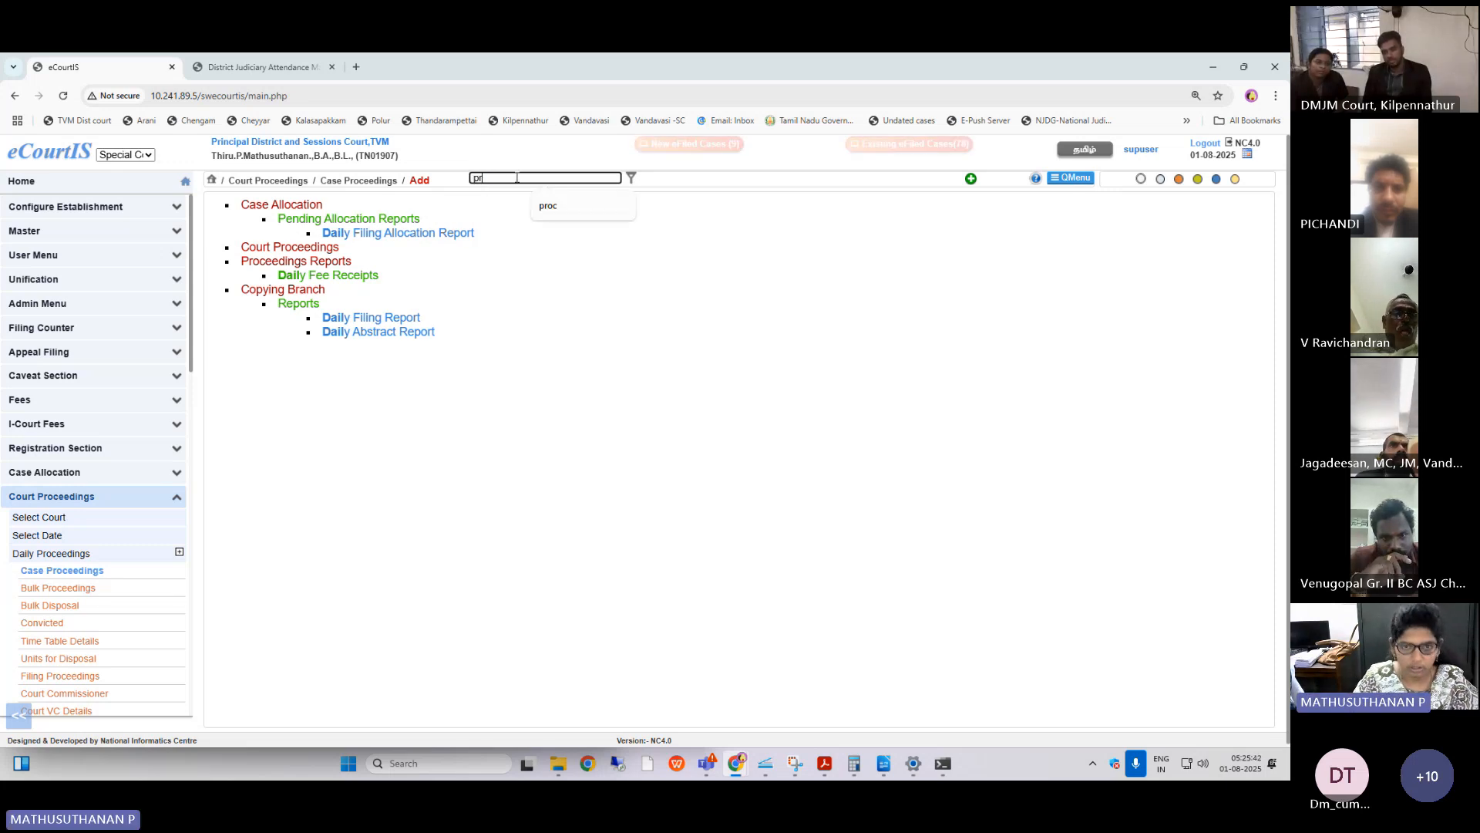
type("oc")
left_click(370, 233)
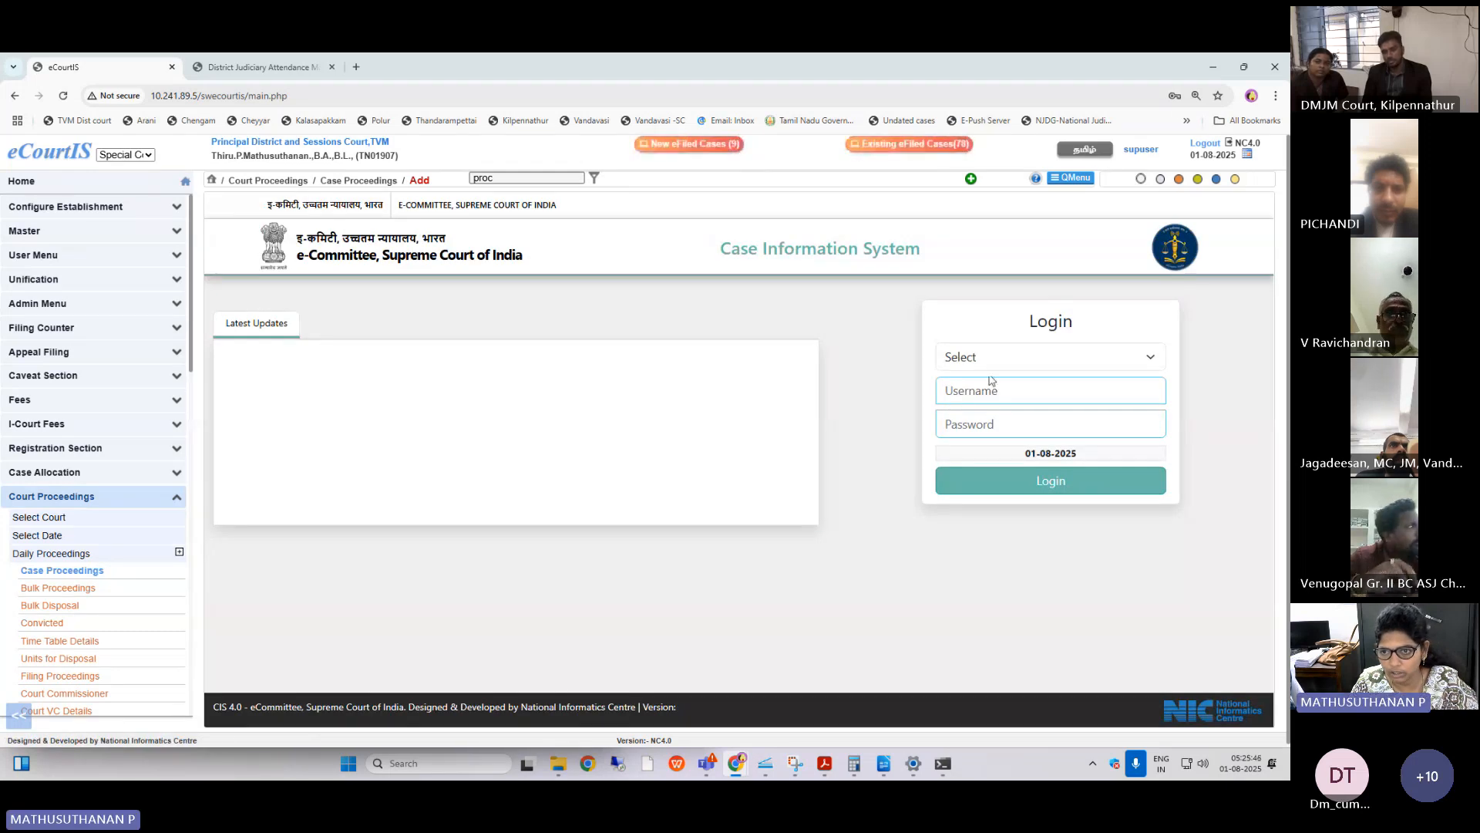
Try to log in to Principal District Court, Tiruvannamalai, in the embedded login form with a saved username and password.
left_click(1015, 365)
left_click(1021, 393)
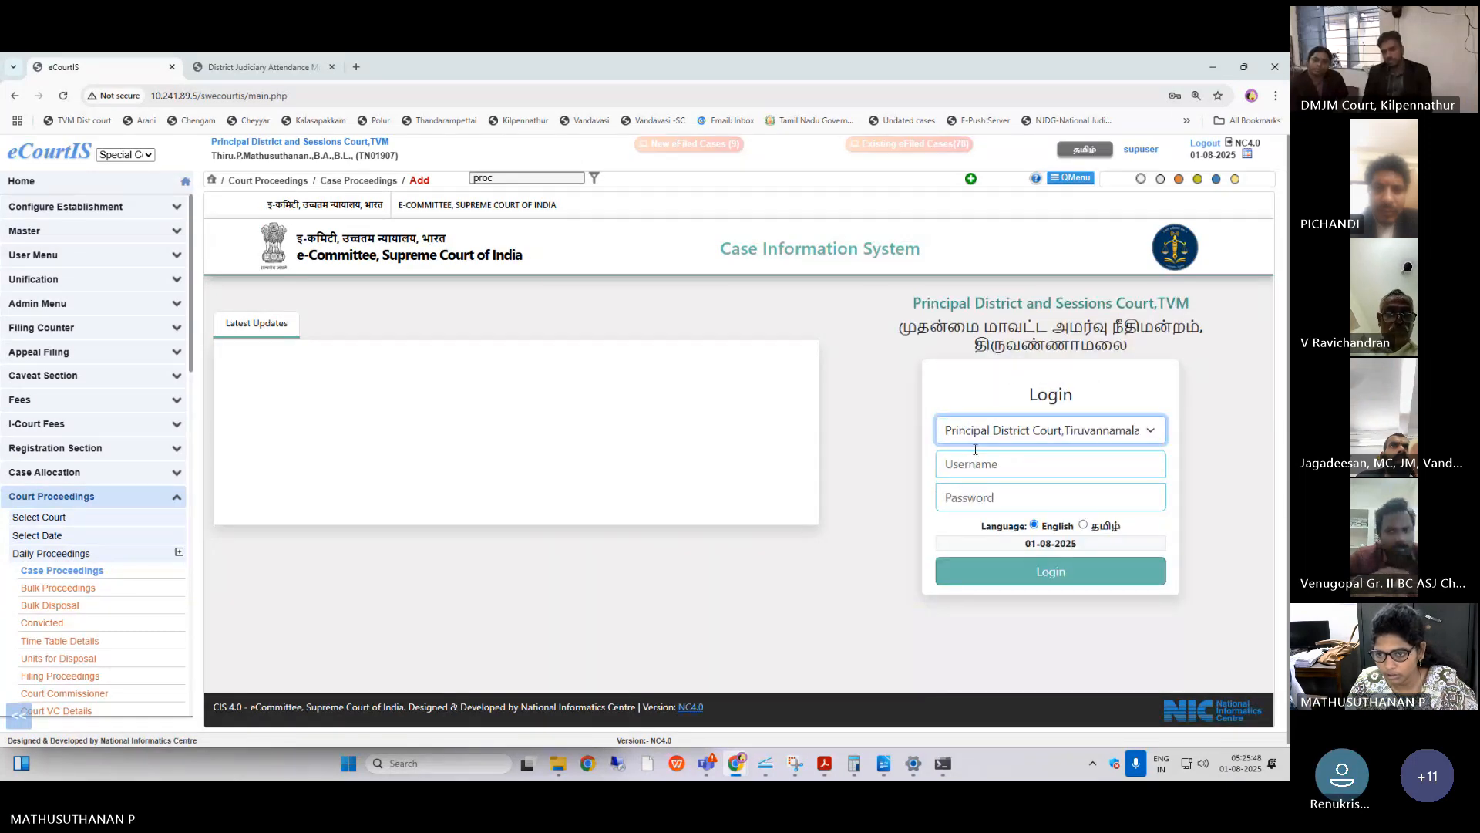
left_click(1025, 451)
left_click(1056, 493)
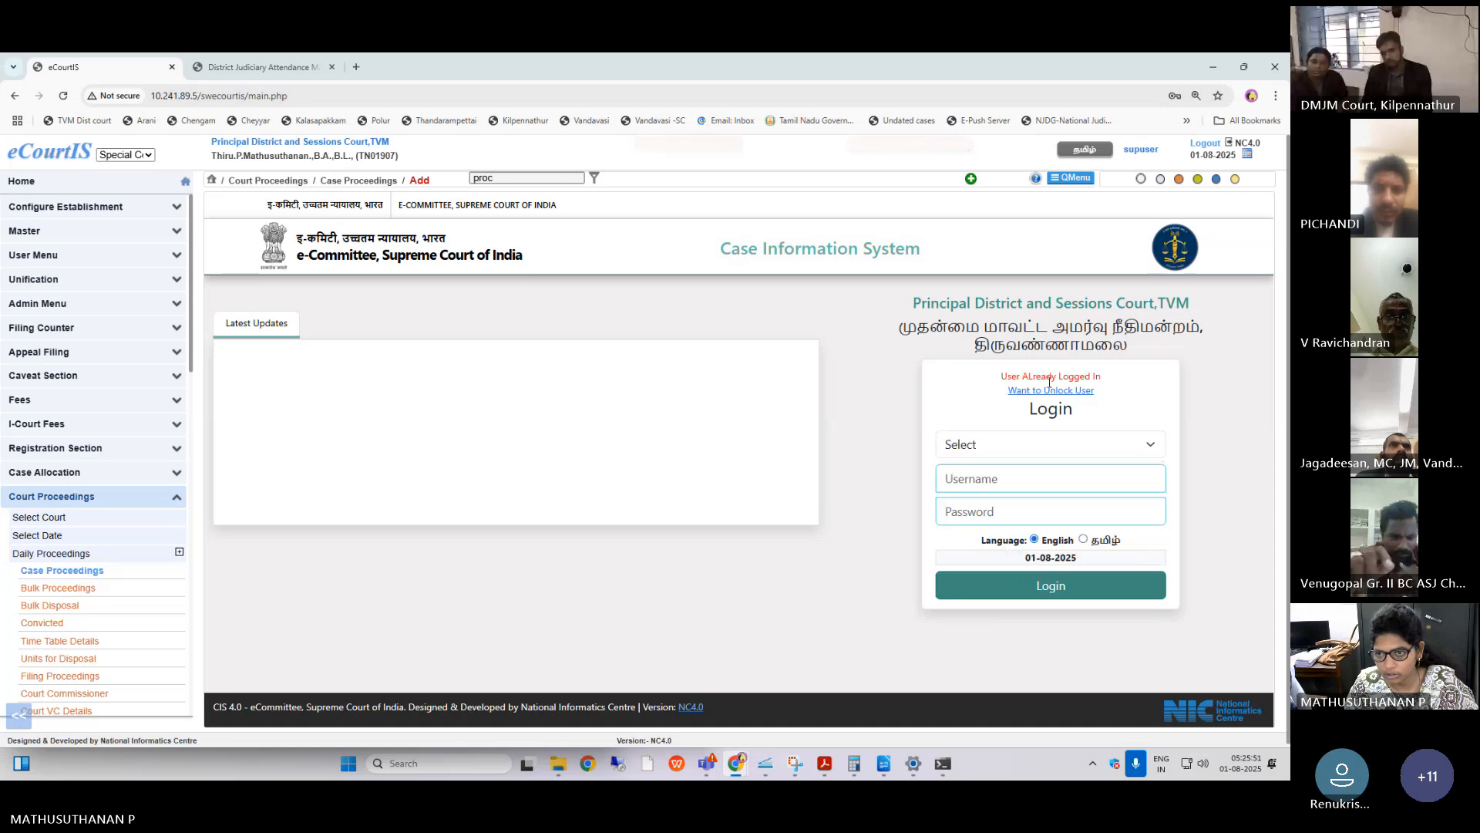
Log out completely and log back in to Principal District Court, Tiruvannamalai, with the saved supuser username and password.
left_click(1215, 148)
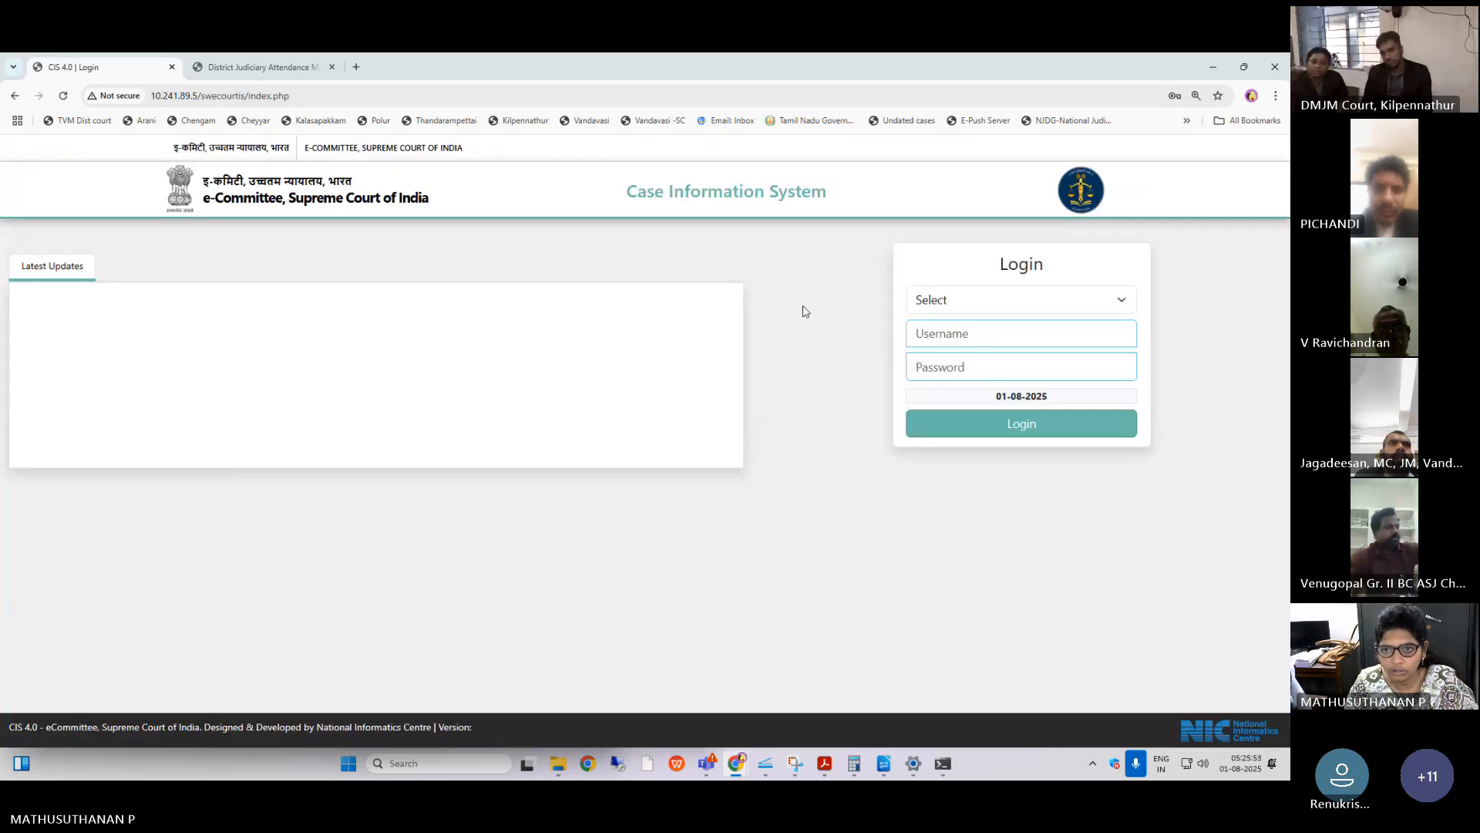
left_click(933, 300)
left_click(935, 317)
left_click(937, 375)
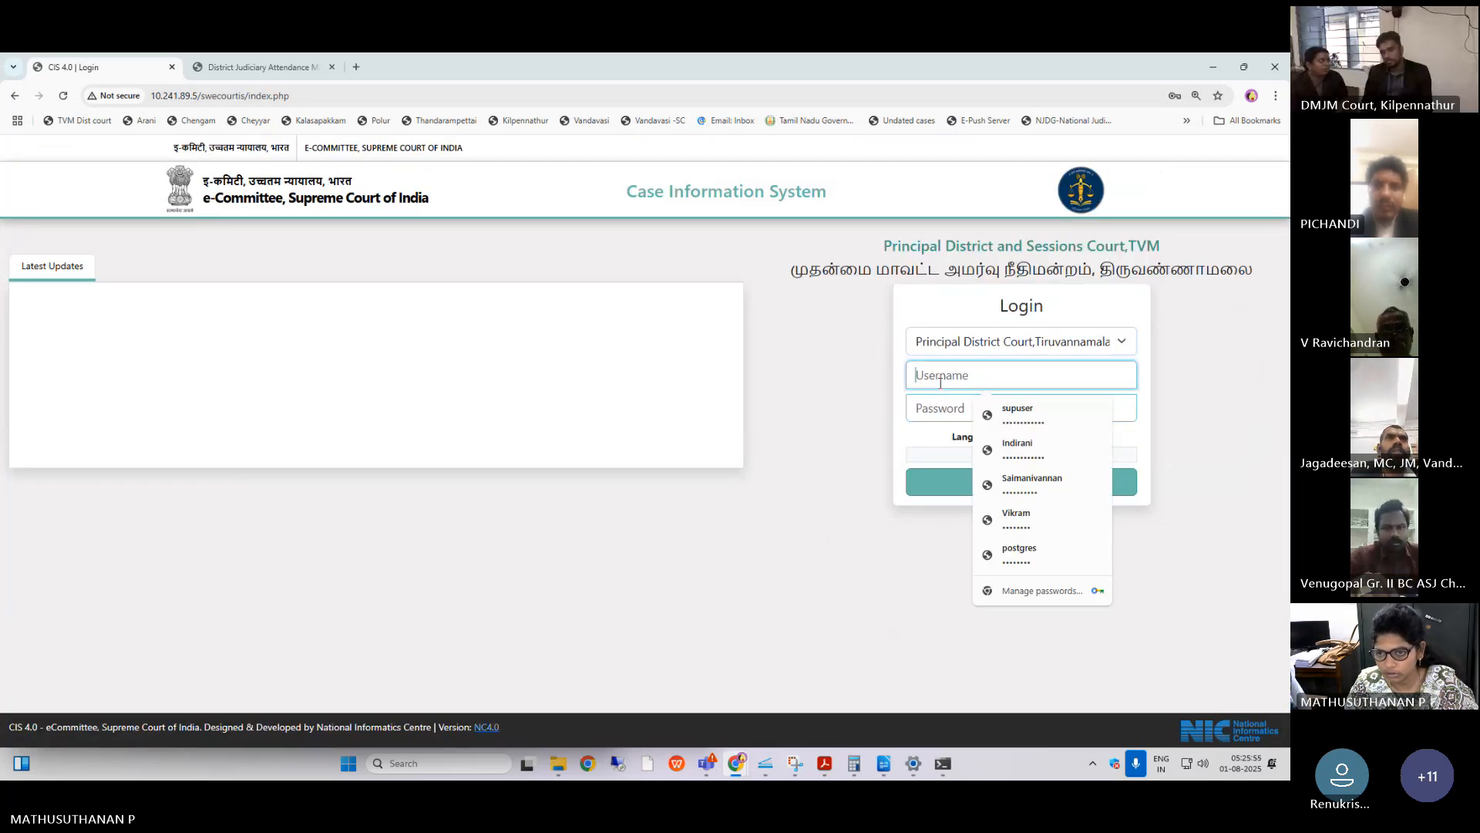
left_click(1003, 413)
left_click(989, 492)
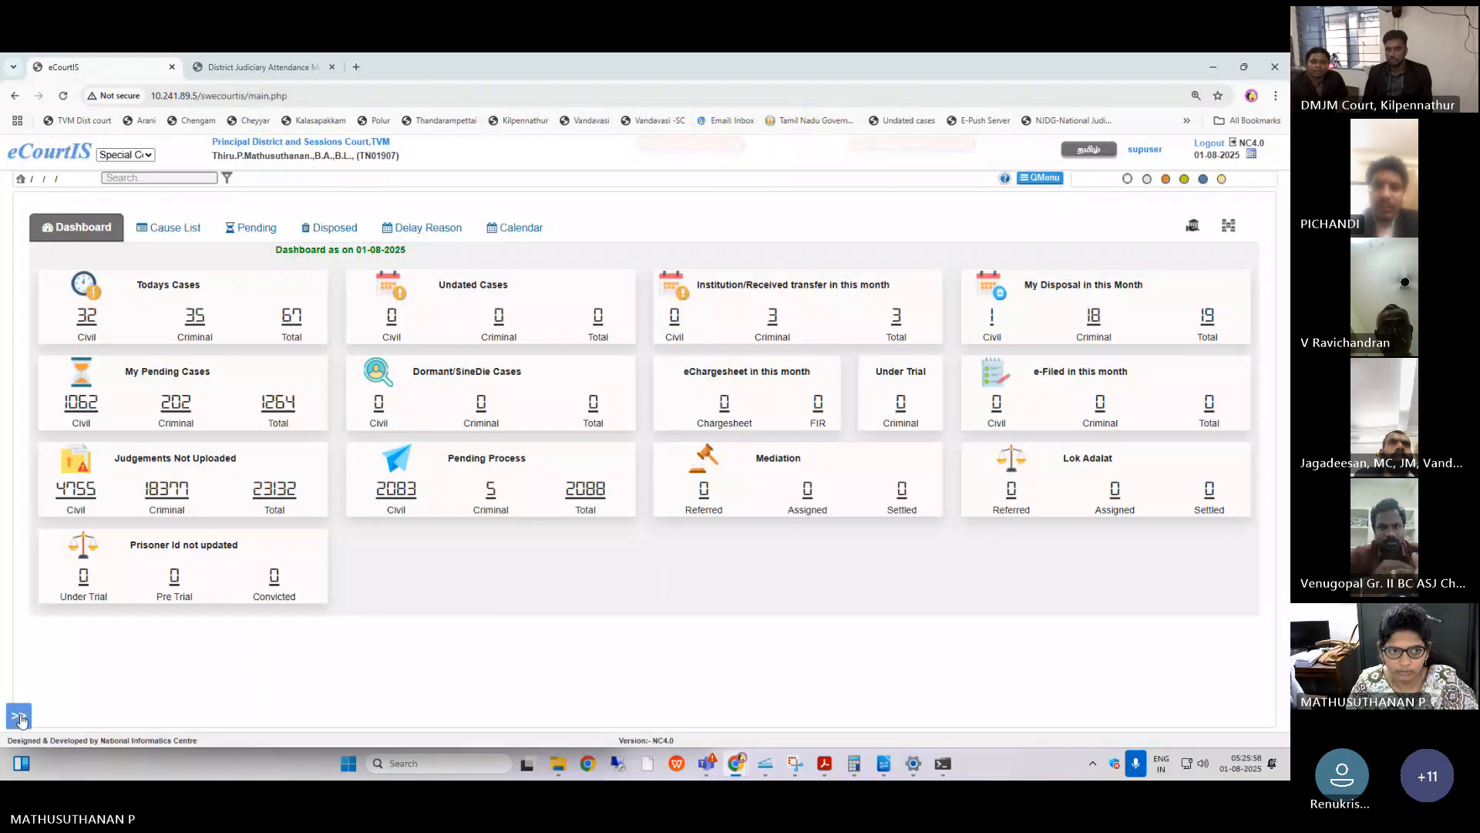
Show the navigation menu and search the functions for "proce" to open Case Proceedings under Daily Proceedings.
left_click(20, 719)
left_click(304, 178)
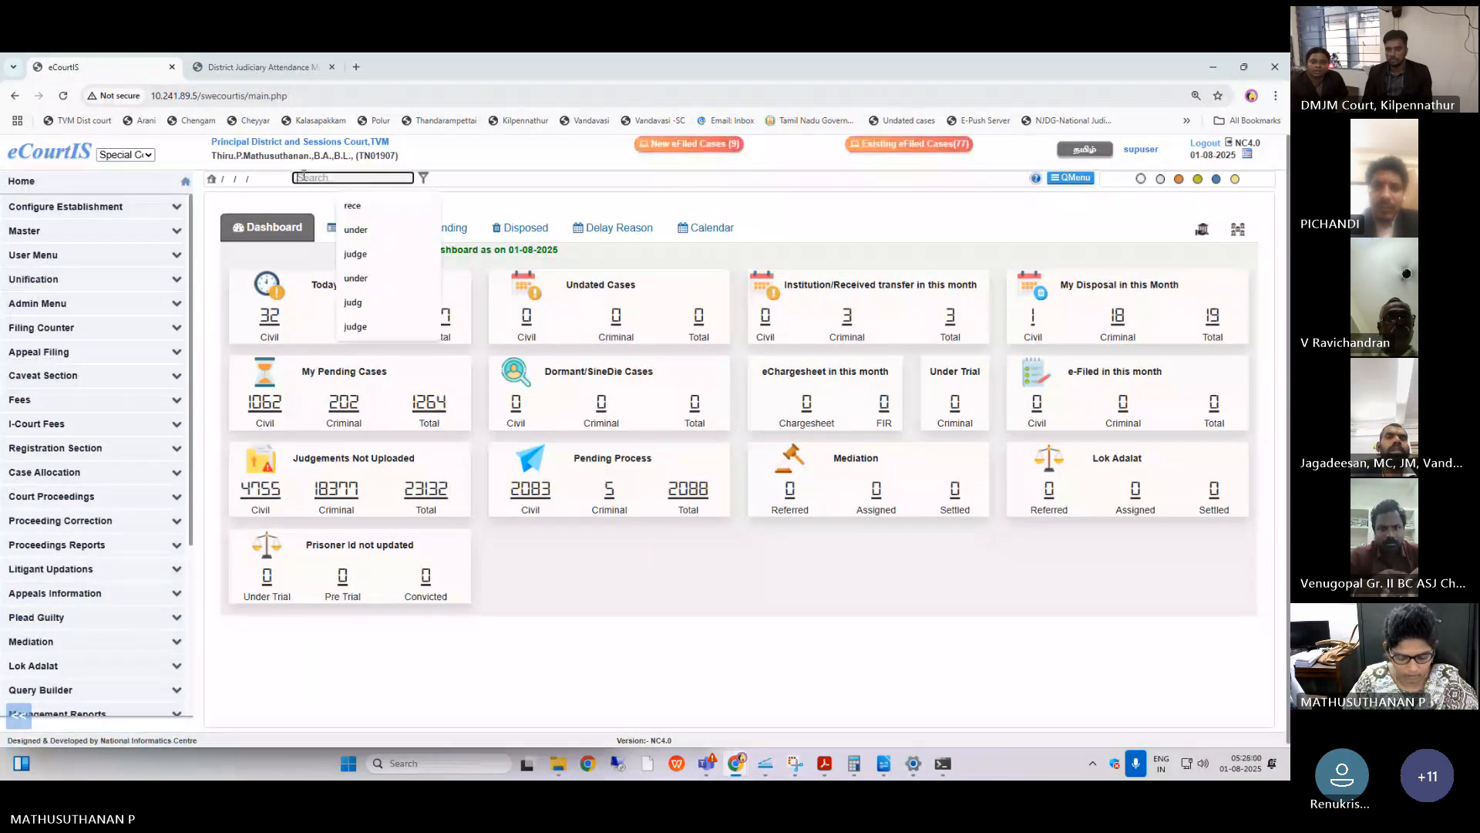
type("proce")
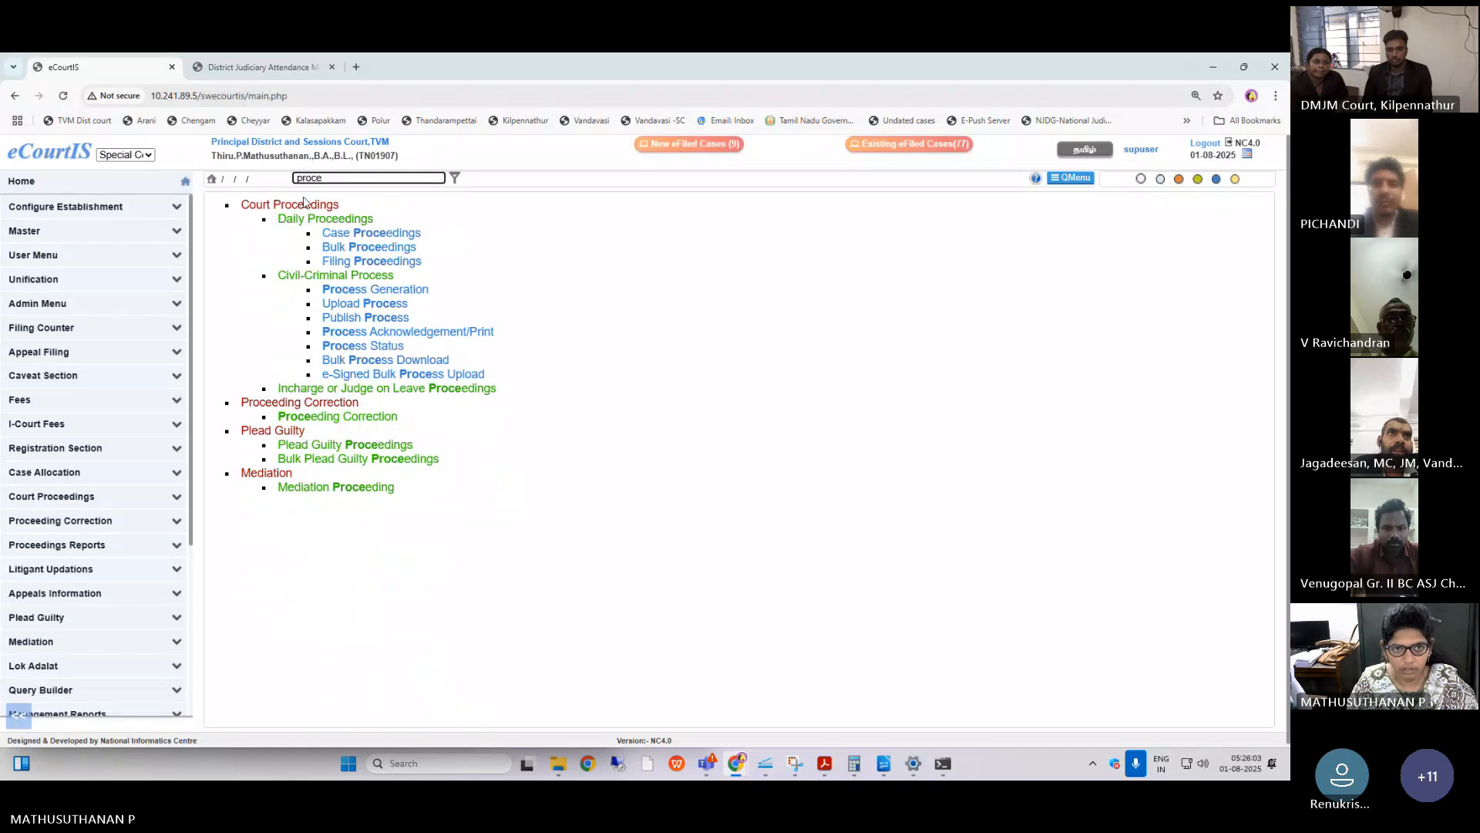
left_click(347, 232)
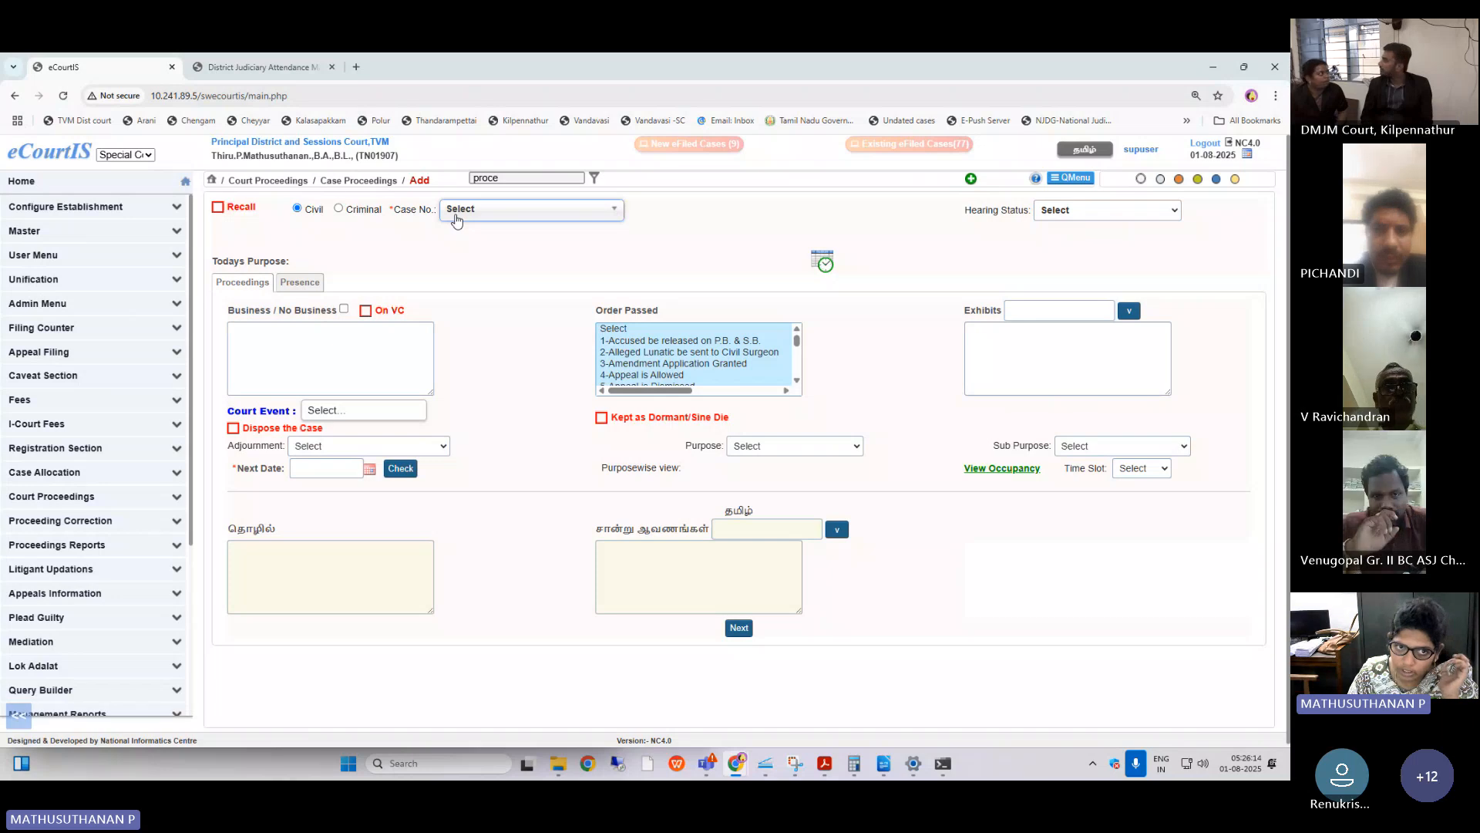
left_click(218, 208)
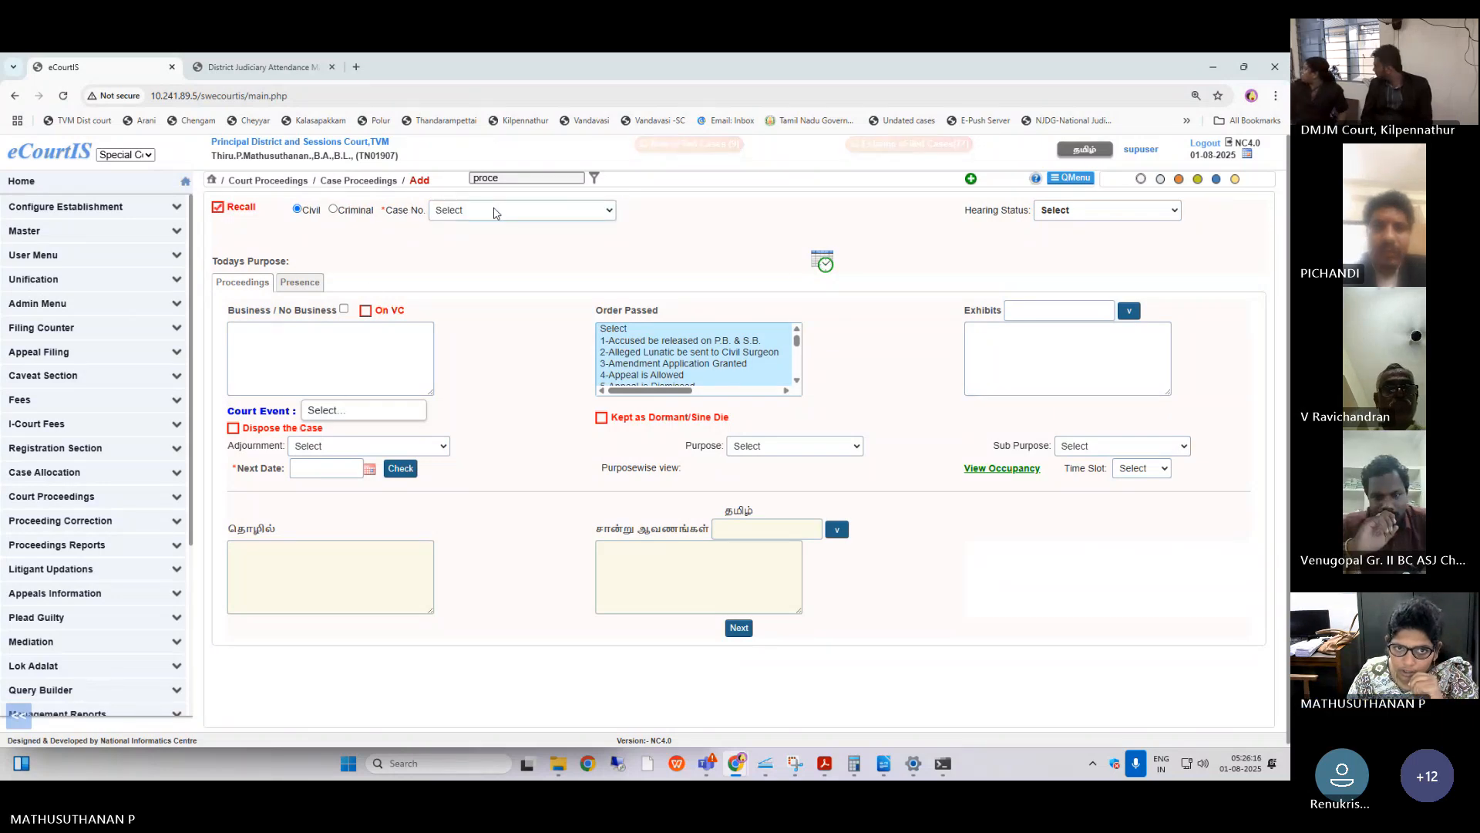
left_click(496, 213)
left_click(490, 248)
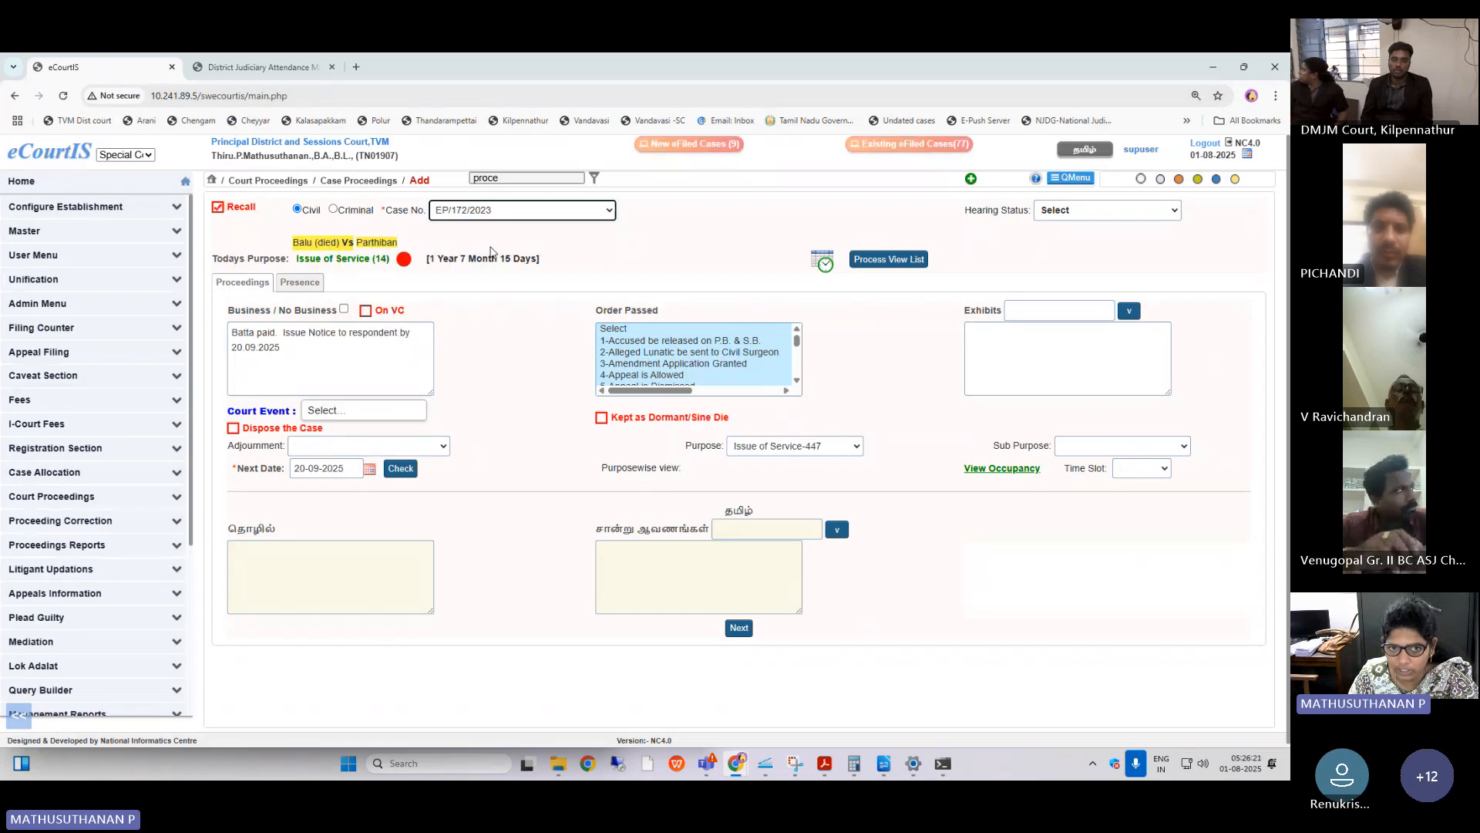
Mark the recalled case's proceedings as On VC, and check the party and advocate presence list before returning to the proceedings.
left_click(367, 316)
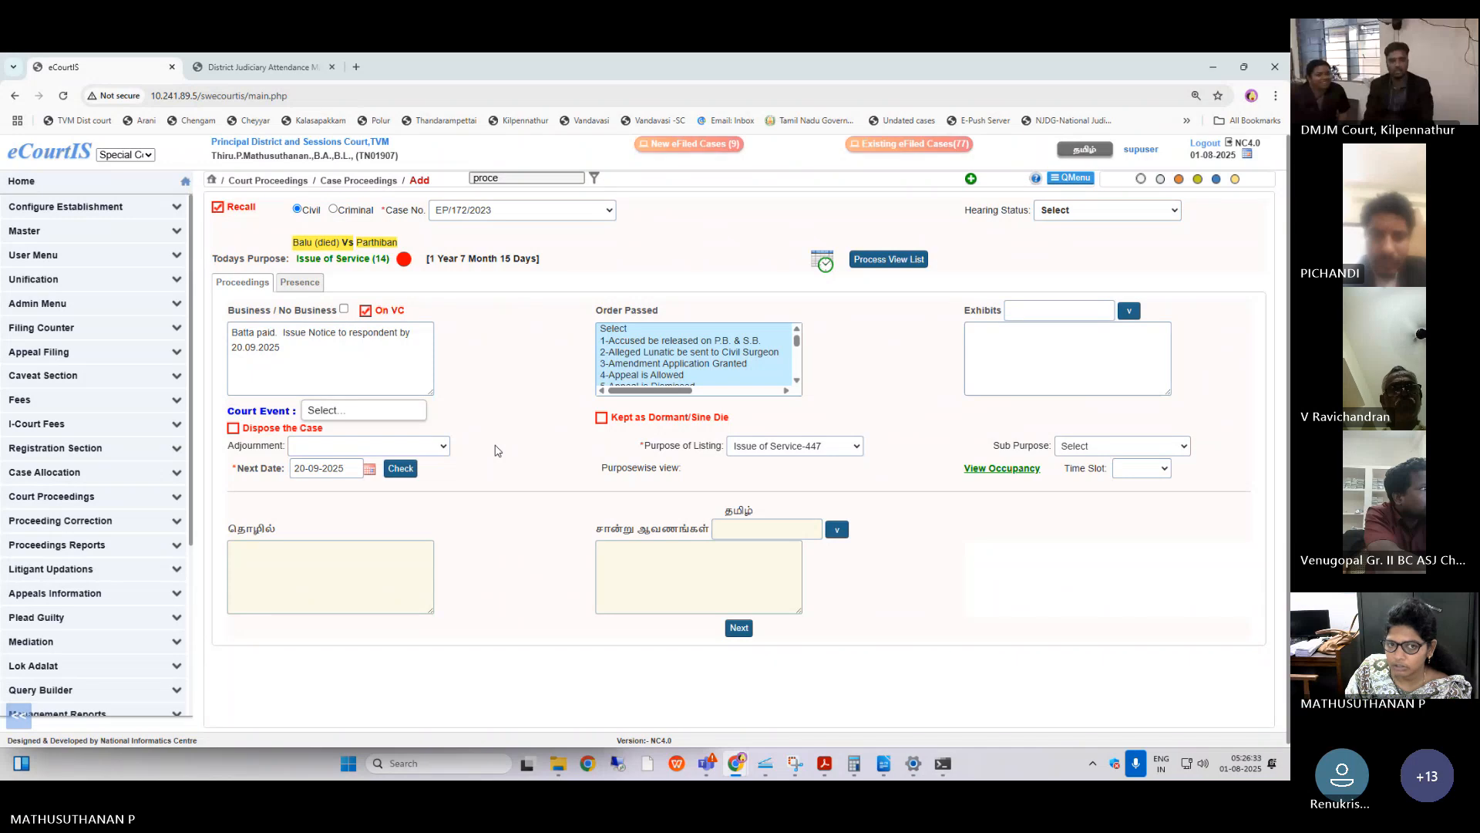
left_click(366, 310)
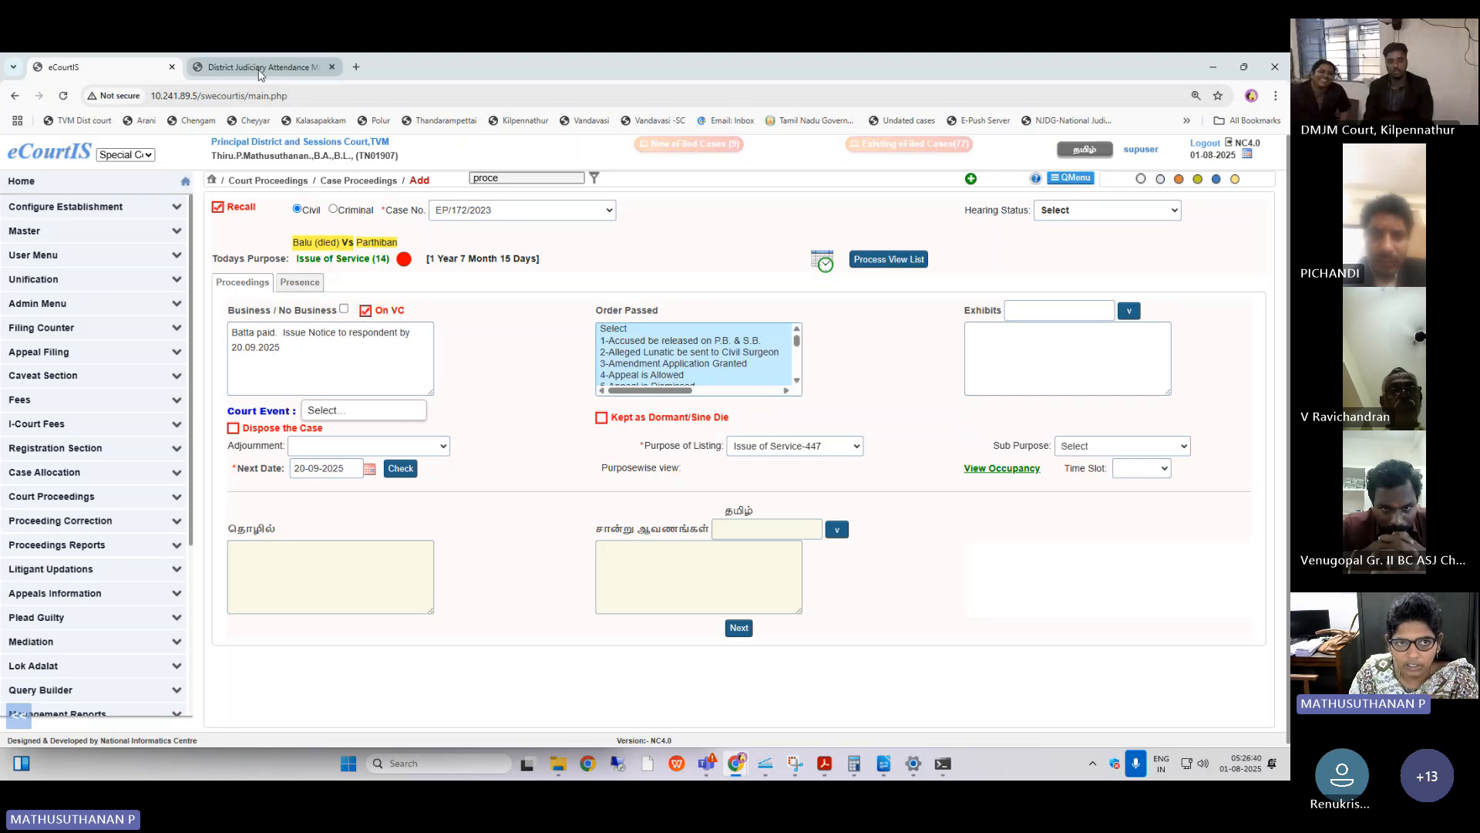
left_click(737, 627)
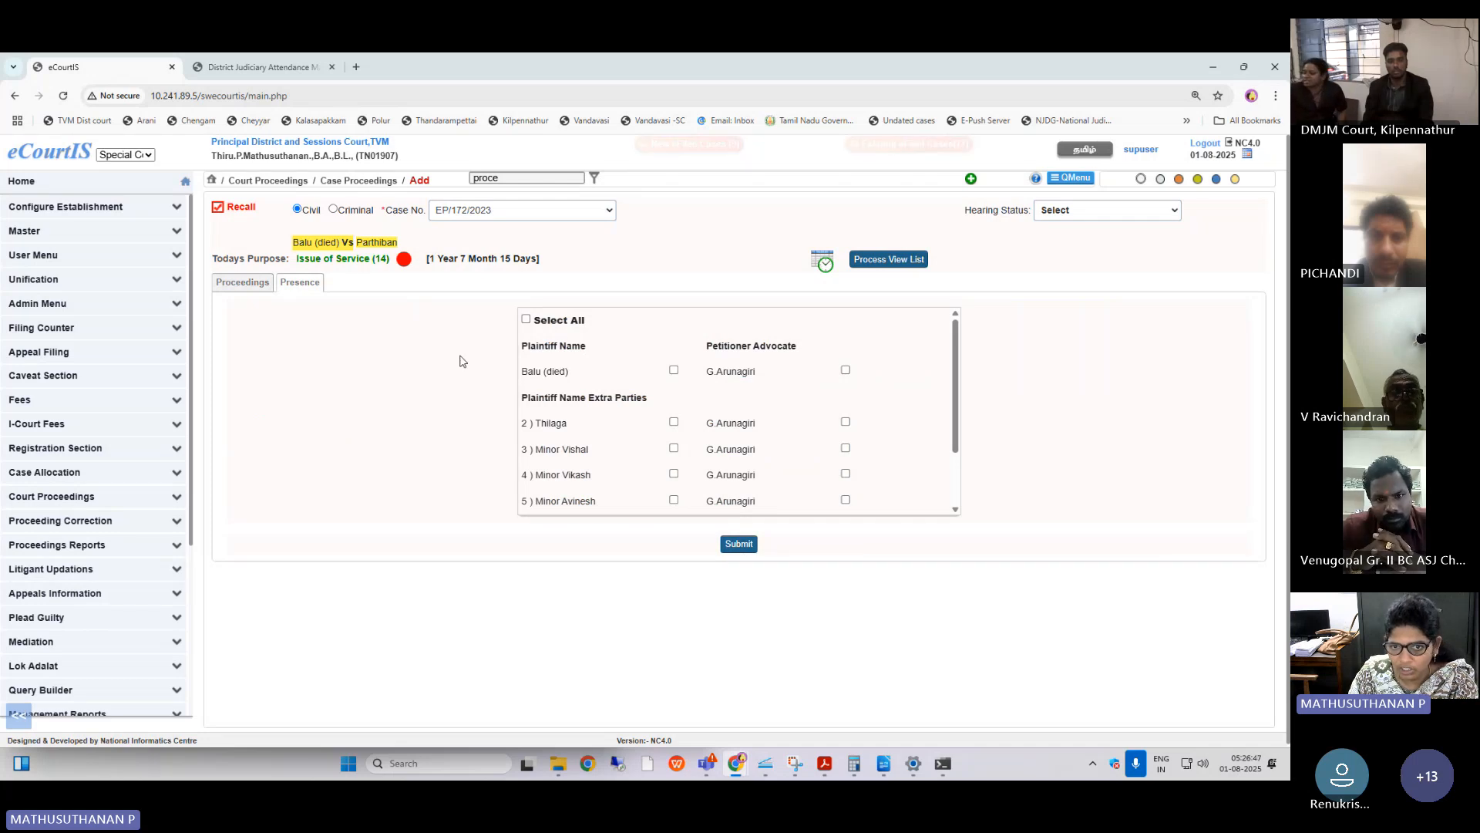
left_click(246, 283)
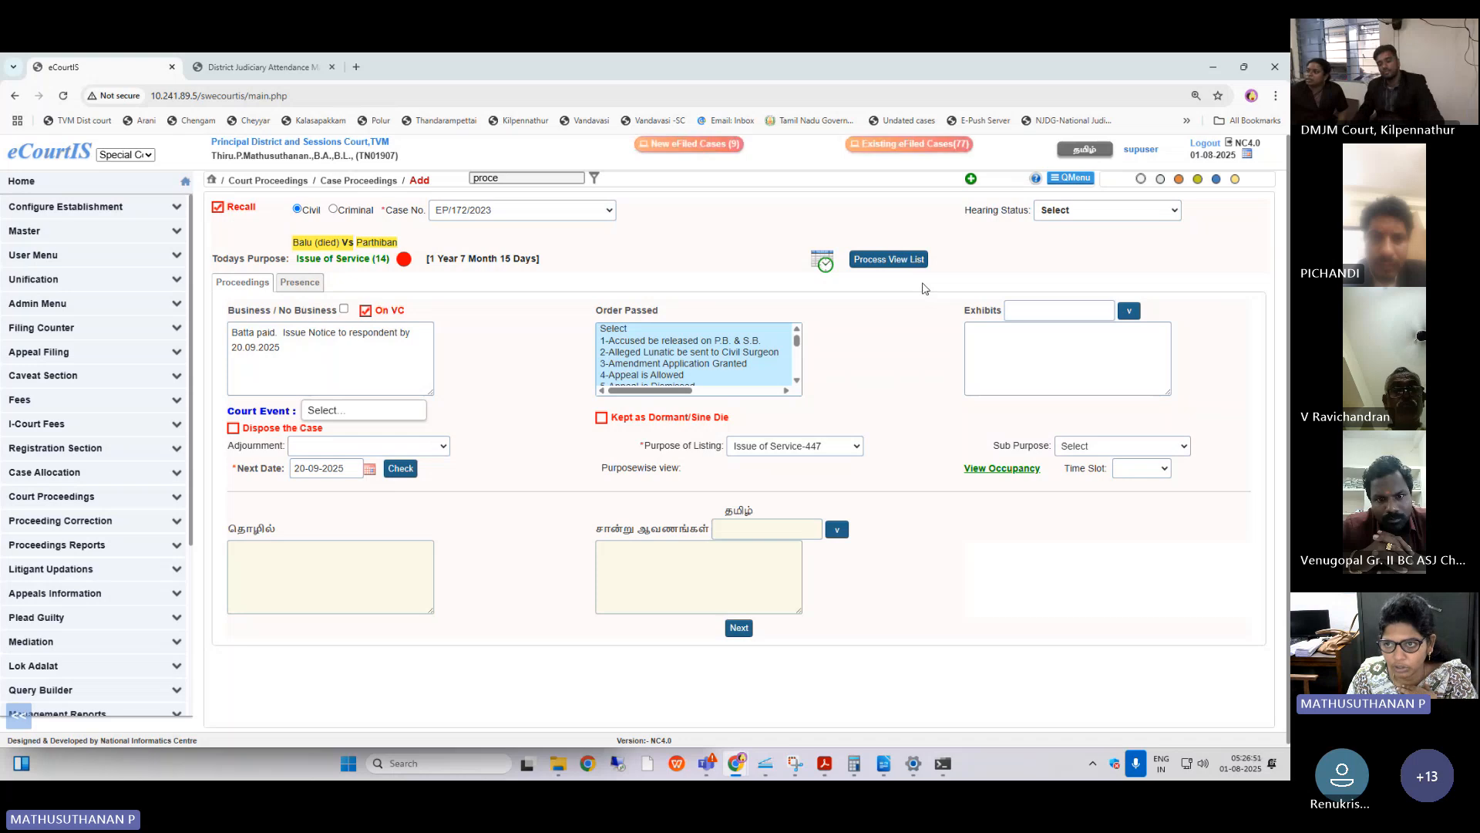
Log out of eCourtIS and log in to the Attendance Management System as Chief Judicial Magistrate Court with the saved username and password.
left_click(1205, 145)
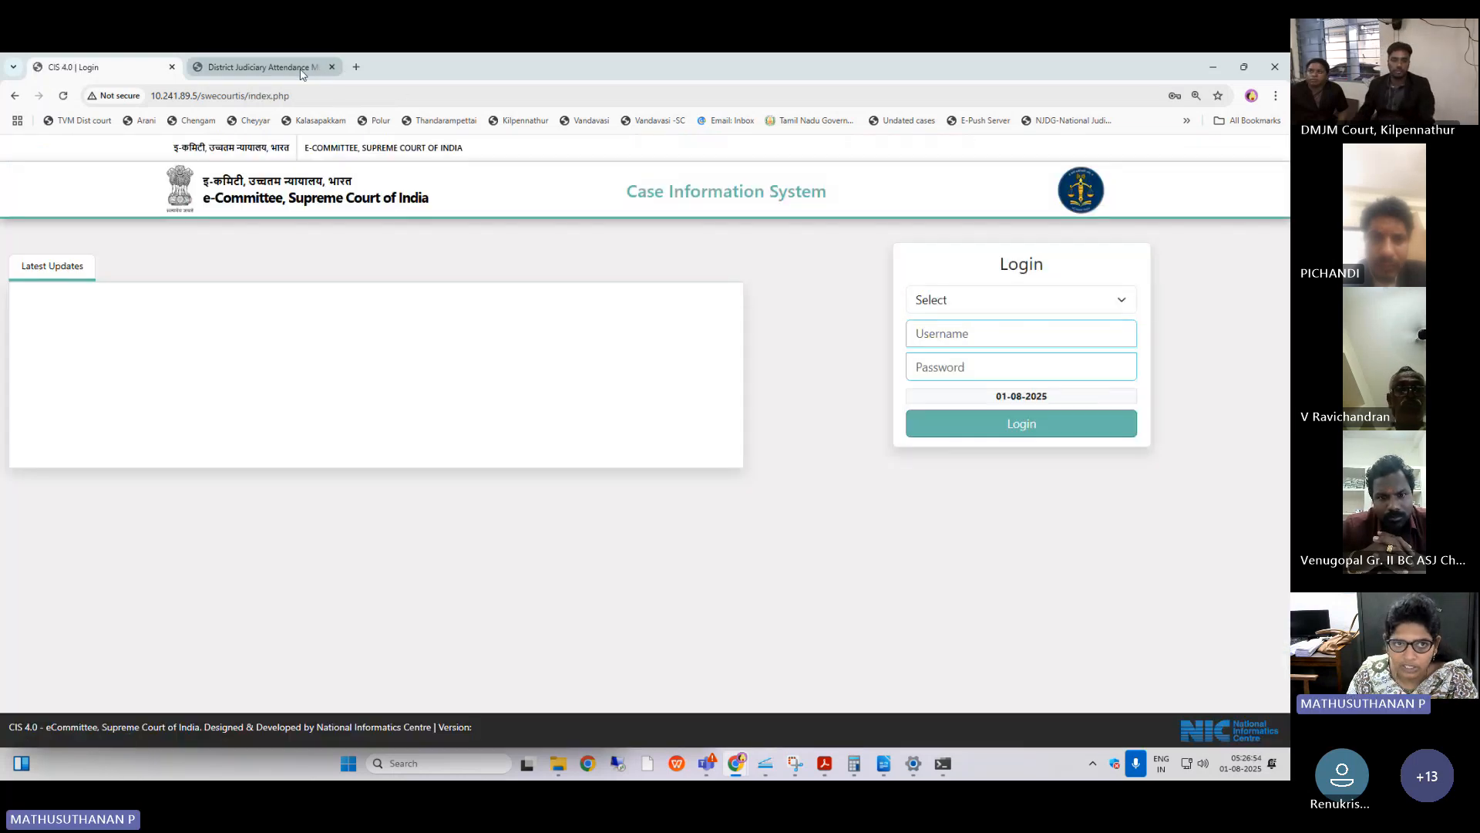
left_click(302, 73)
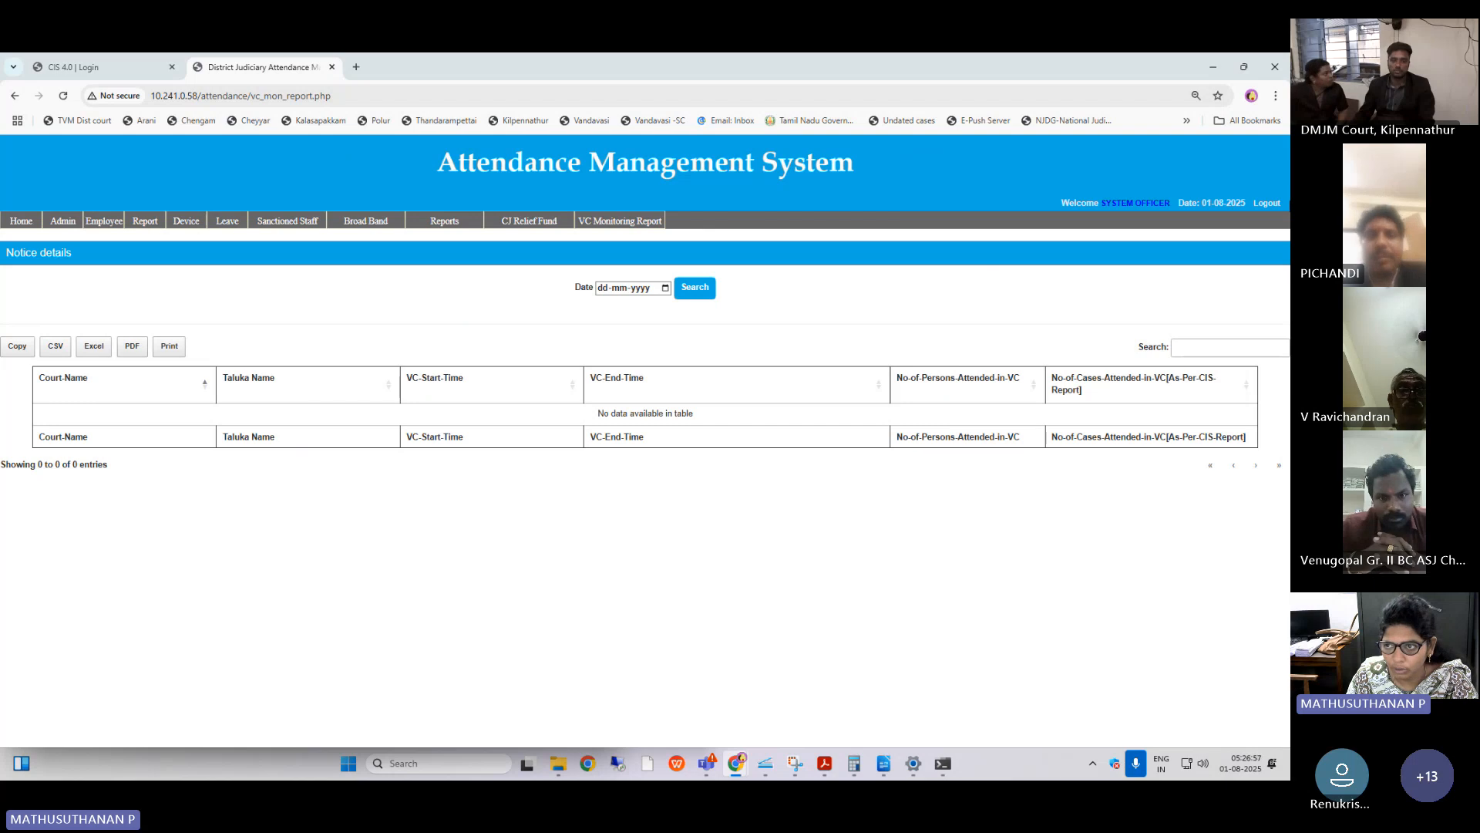
left_click(1267, 203)
left_click(676, 290)
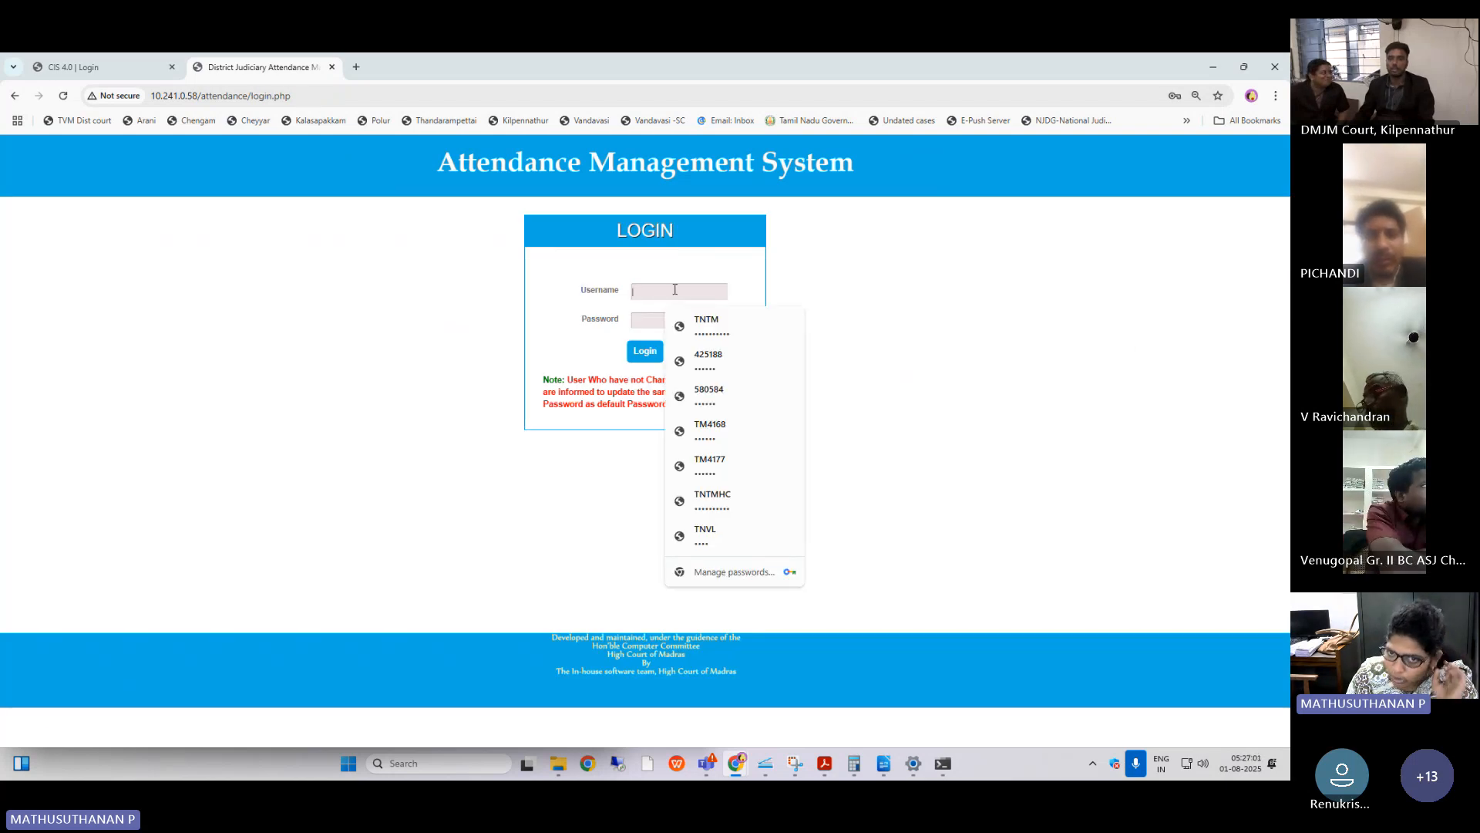
left_click(725, 429)
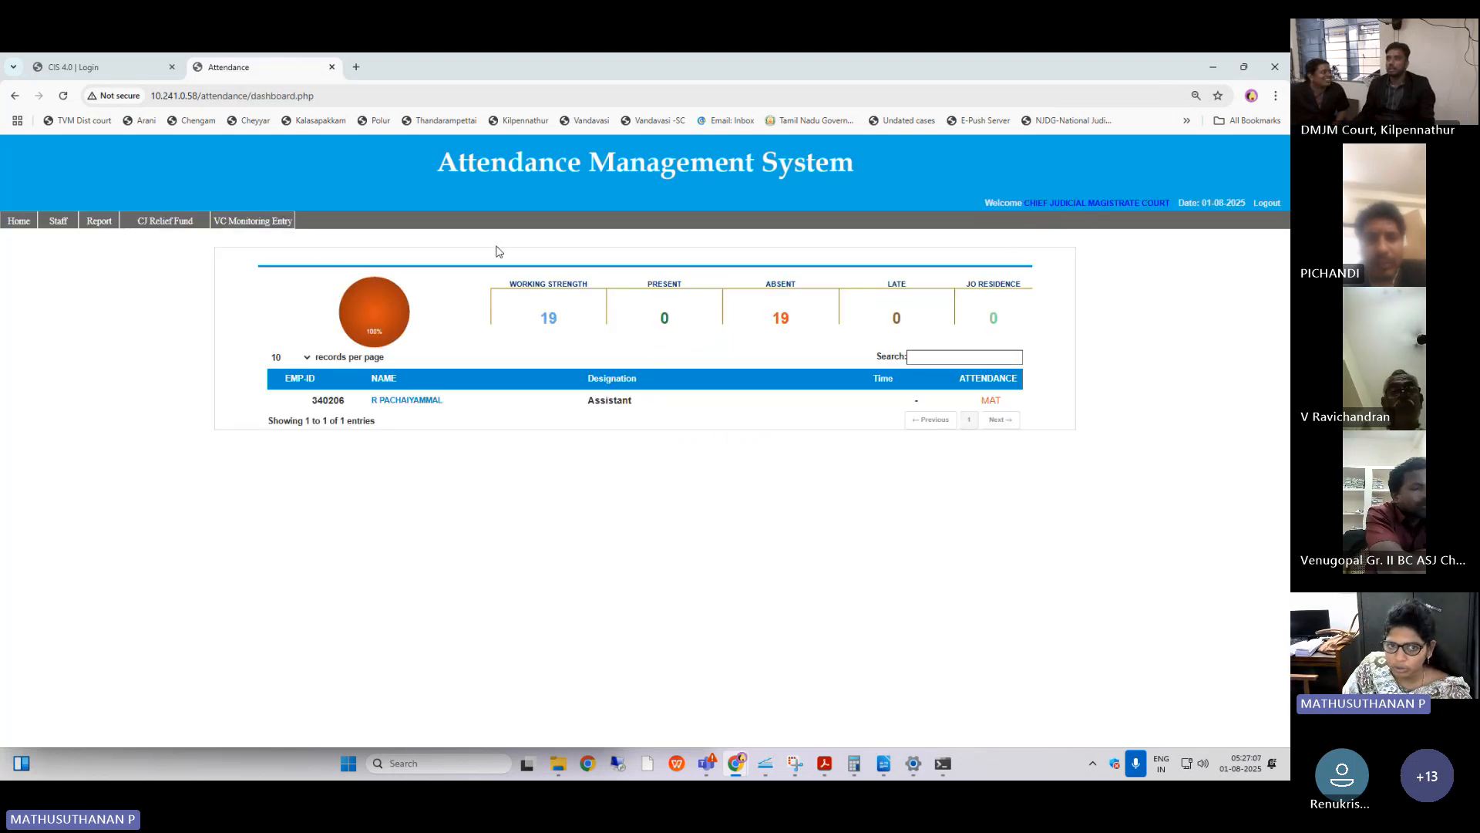
Open the Video Conferencing Monitoring Data Entry row for 01/08/2025 and look over its time and attendance fields.
mouse_move(268, 224)
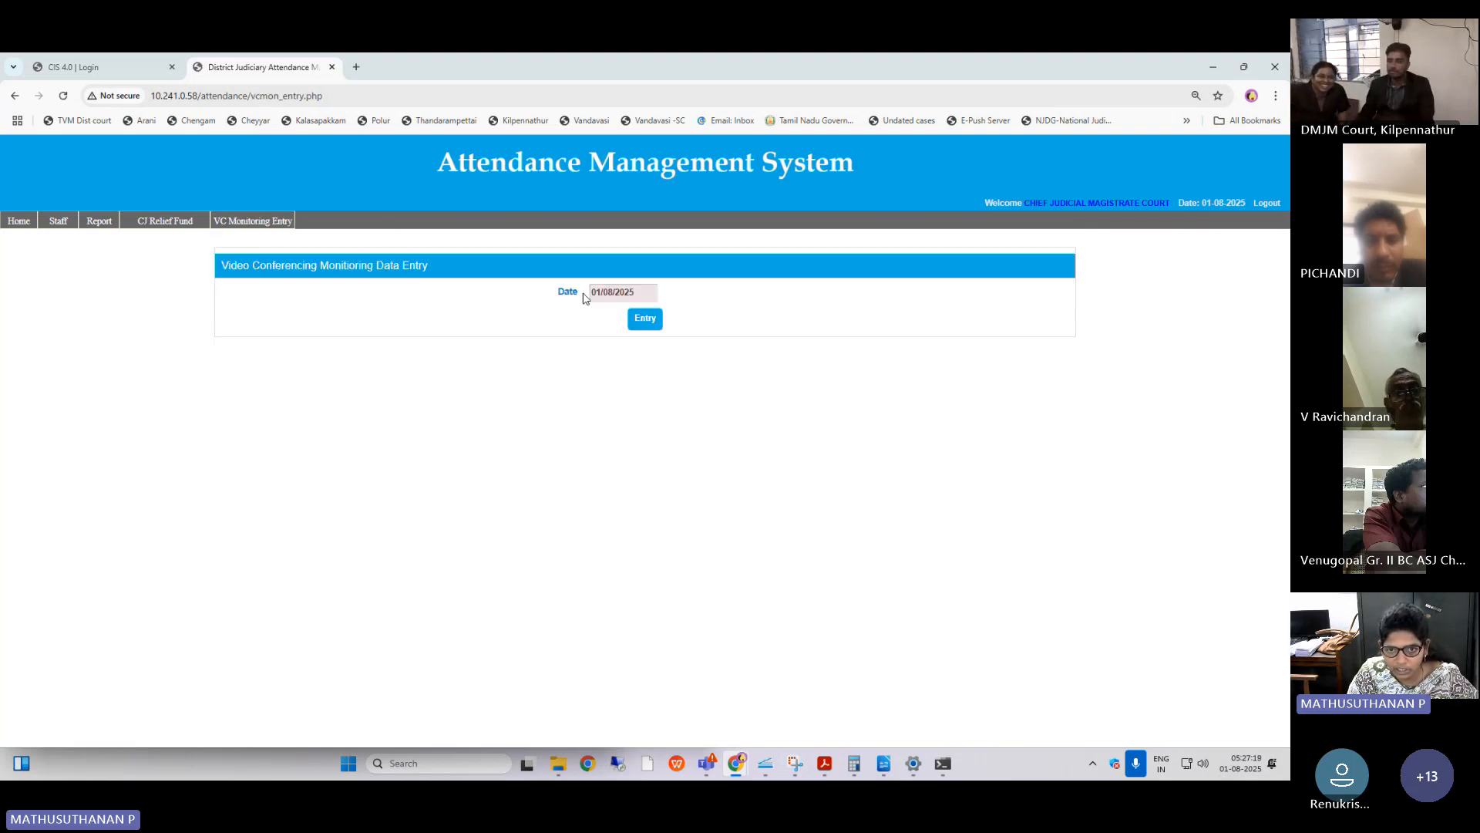
left_click(643, 319)
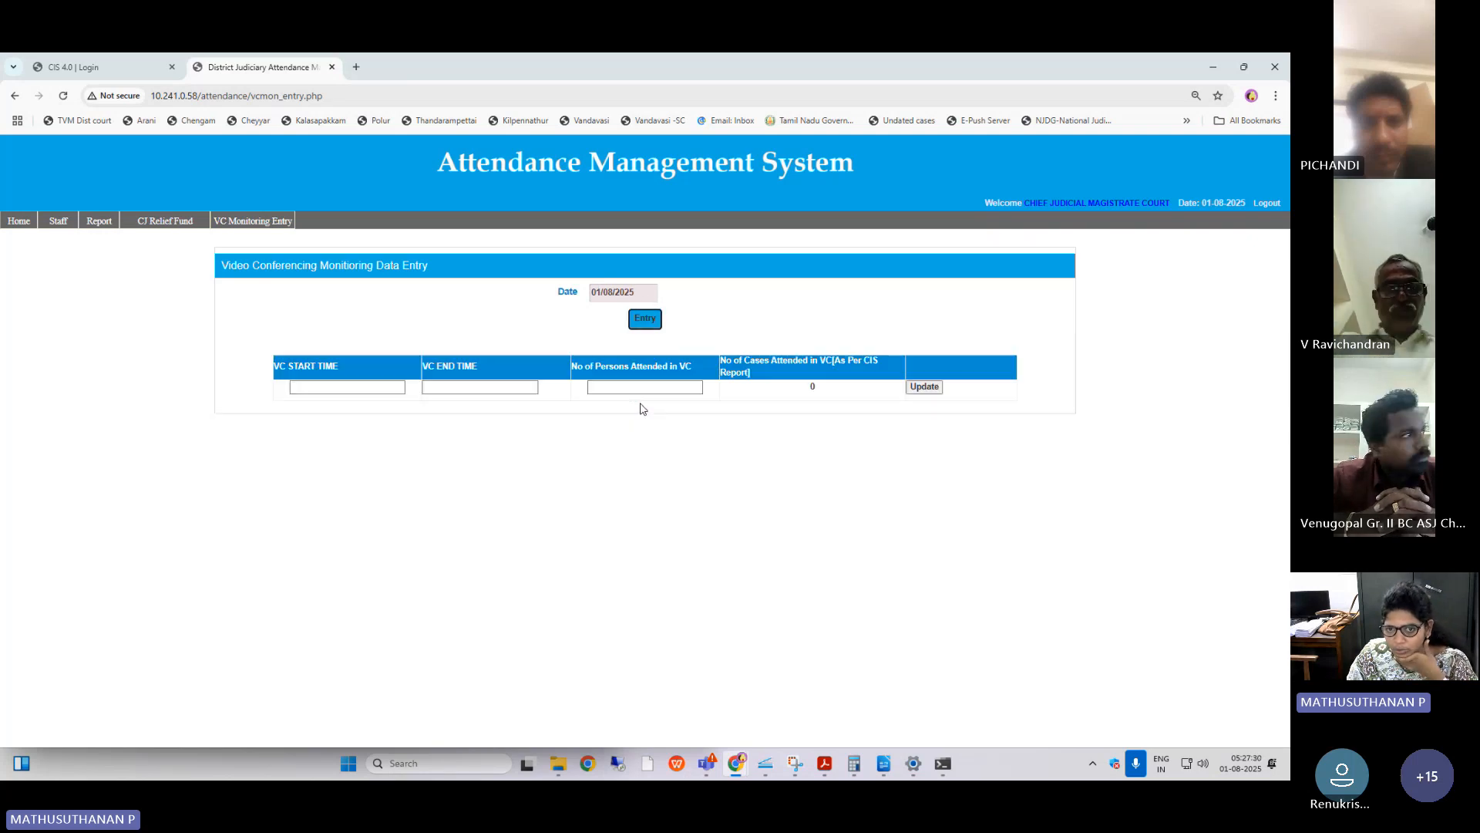
left_click(375, 385)
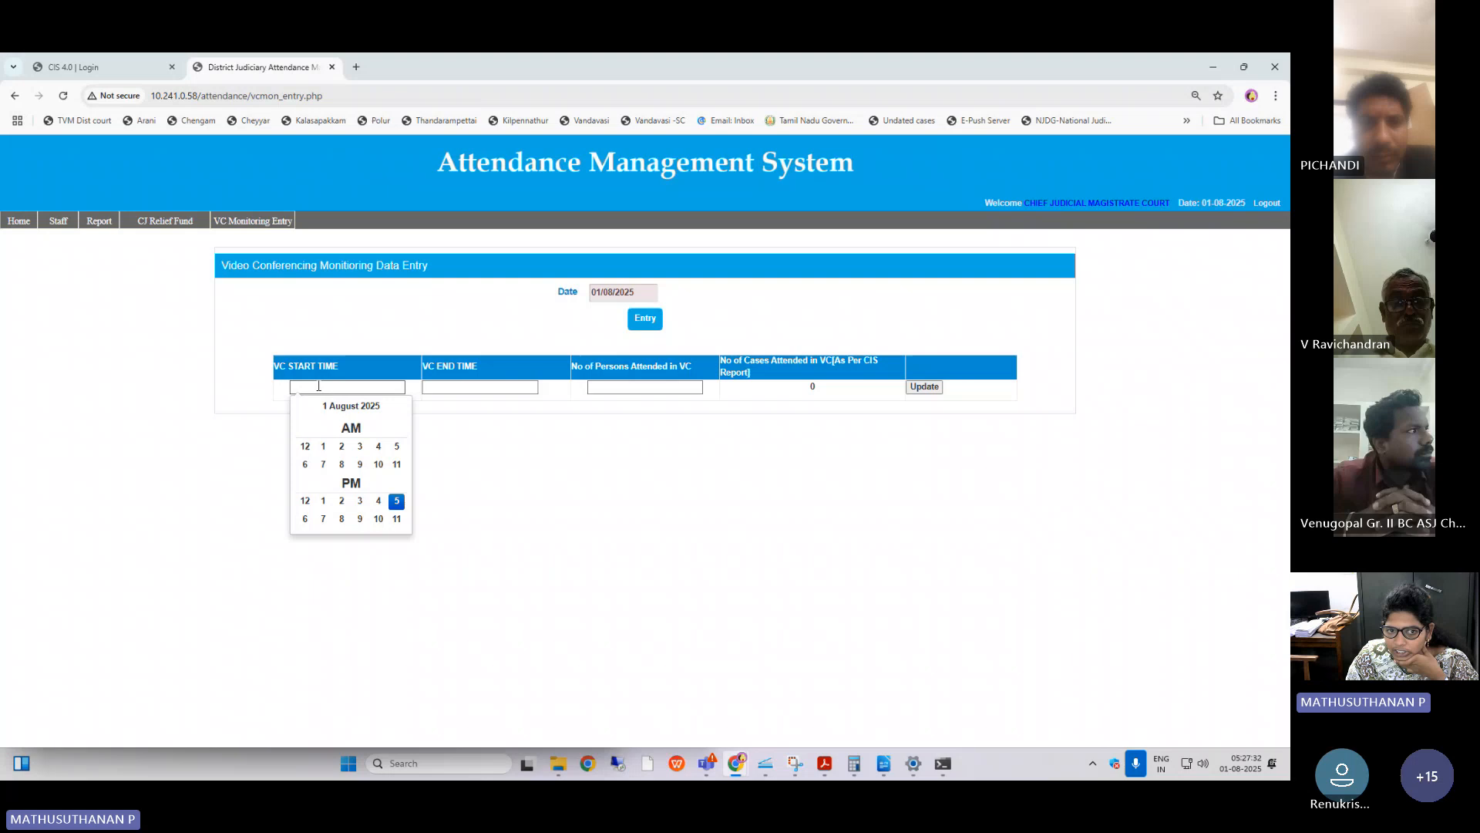
left_click(454, 378)
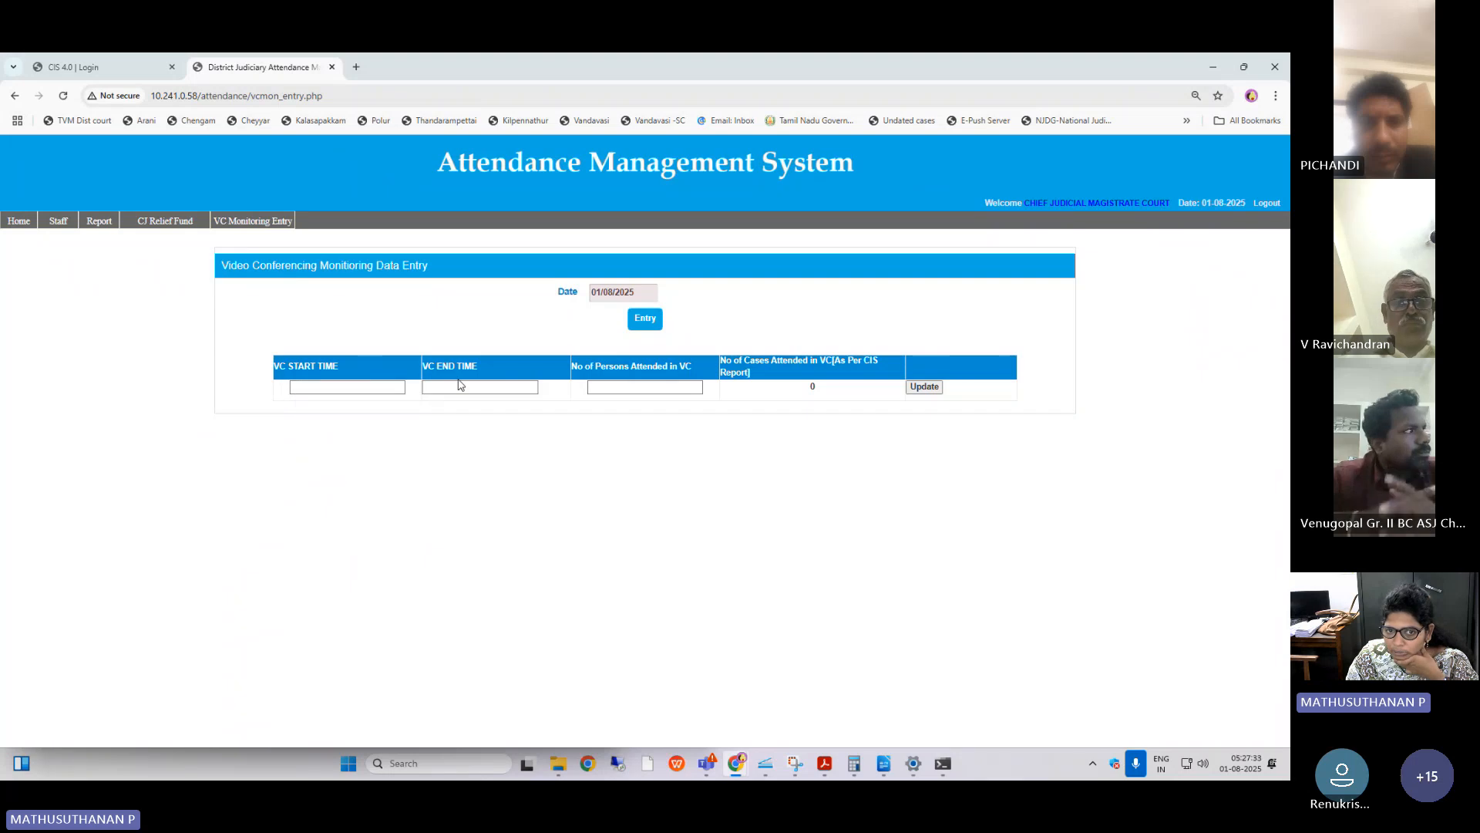
left_click(614, 384)
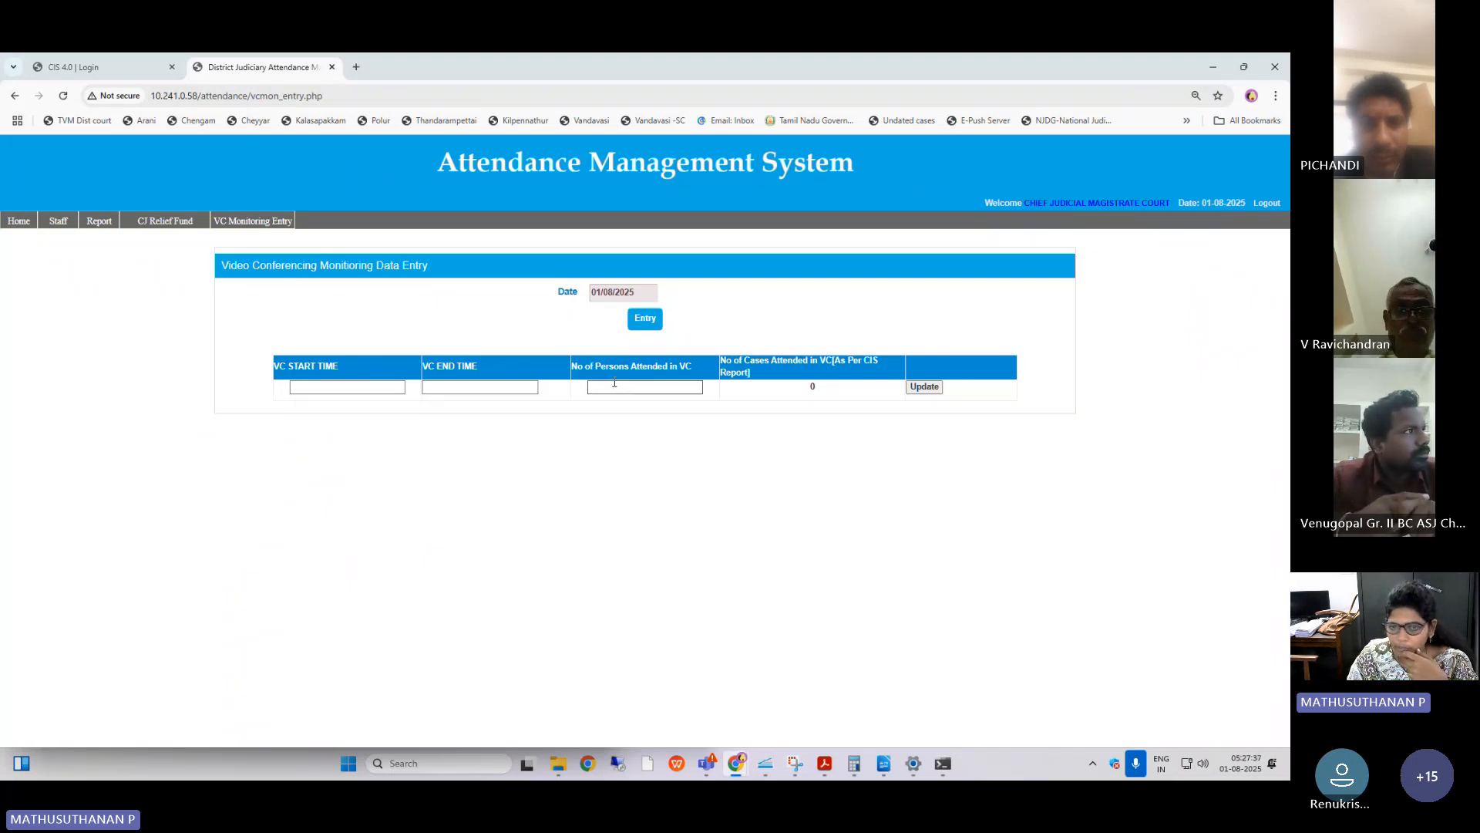
Set the VC start time to 02:00 PM for 01/08/2025.
left_click(340, 387)
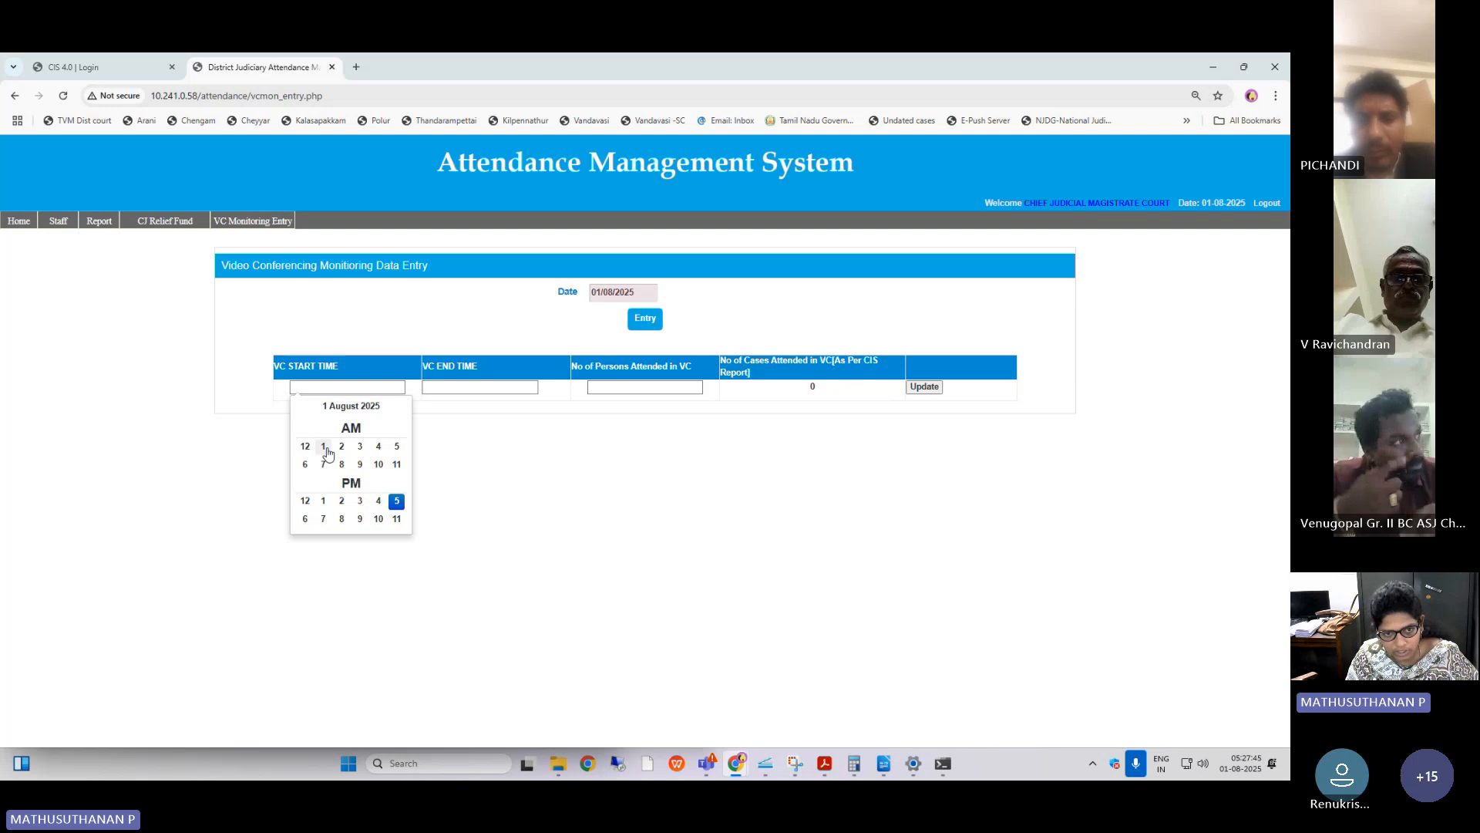
left_click(342, 501)
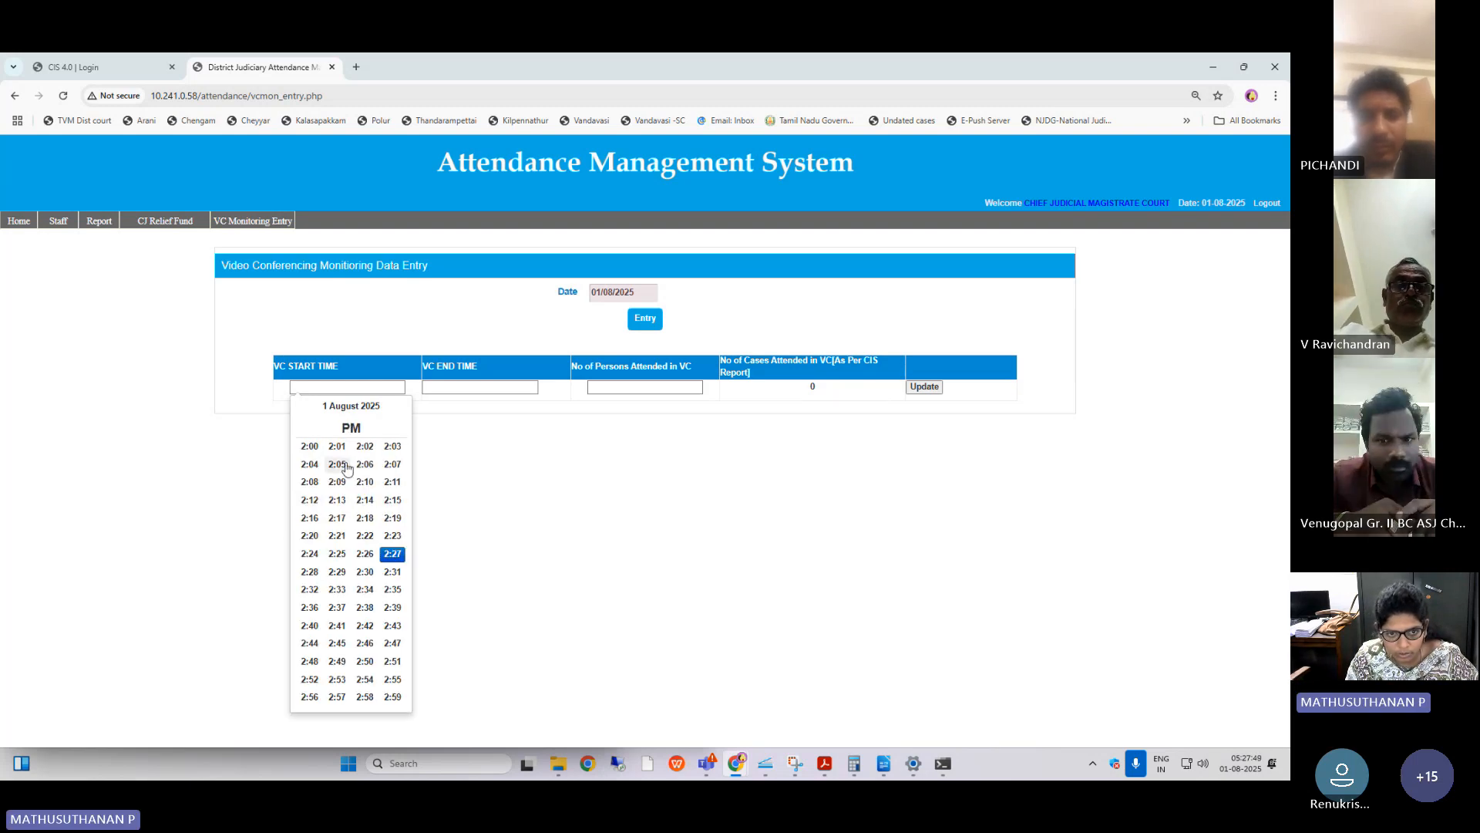
left_click(309, 446)
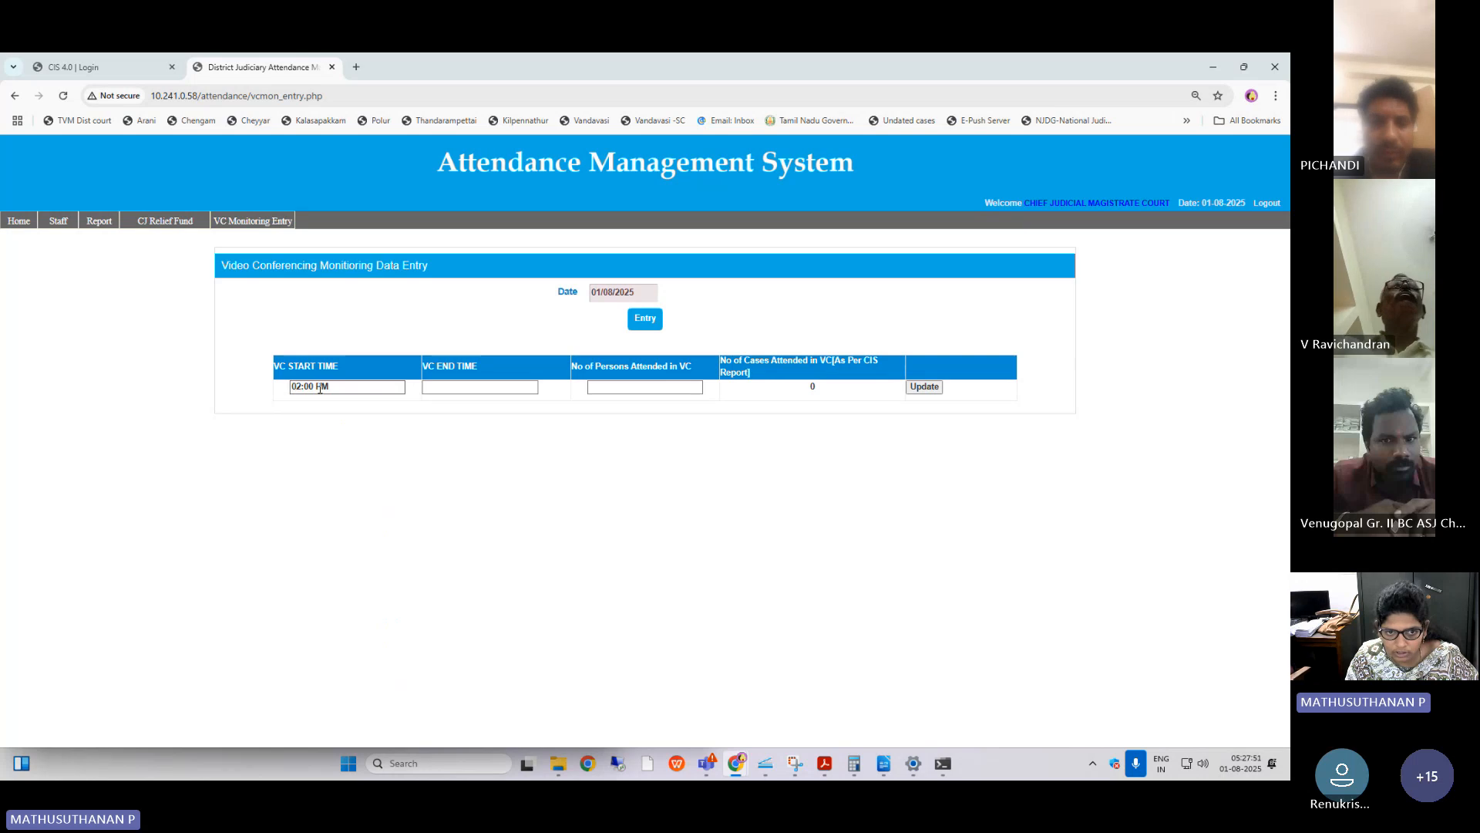
Set the VC end time to 03:30 PM for 01/08/2025.
left_click(461, 388)
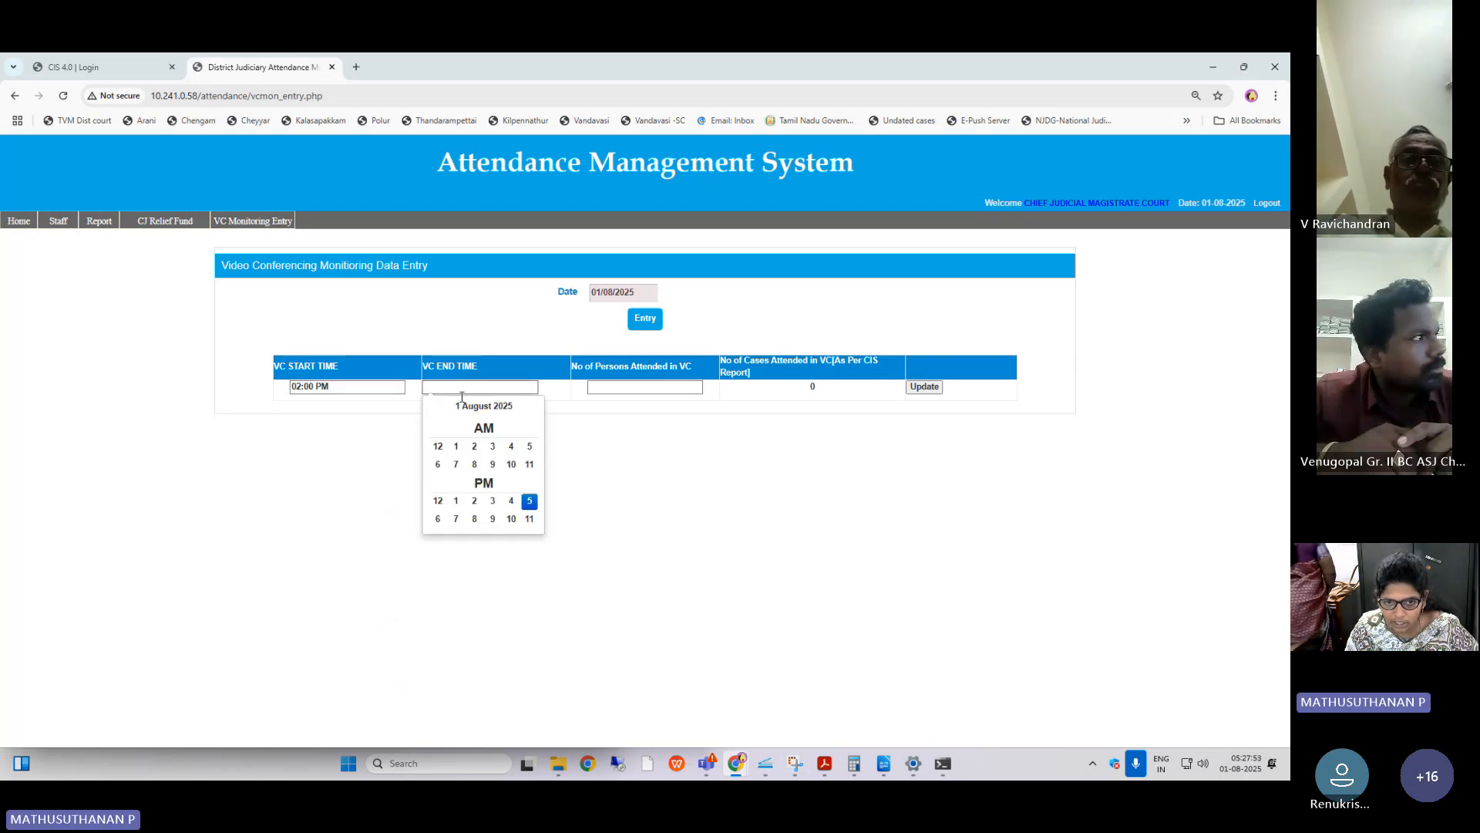
left_click(476, 502)
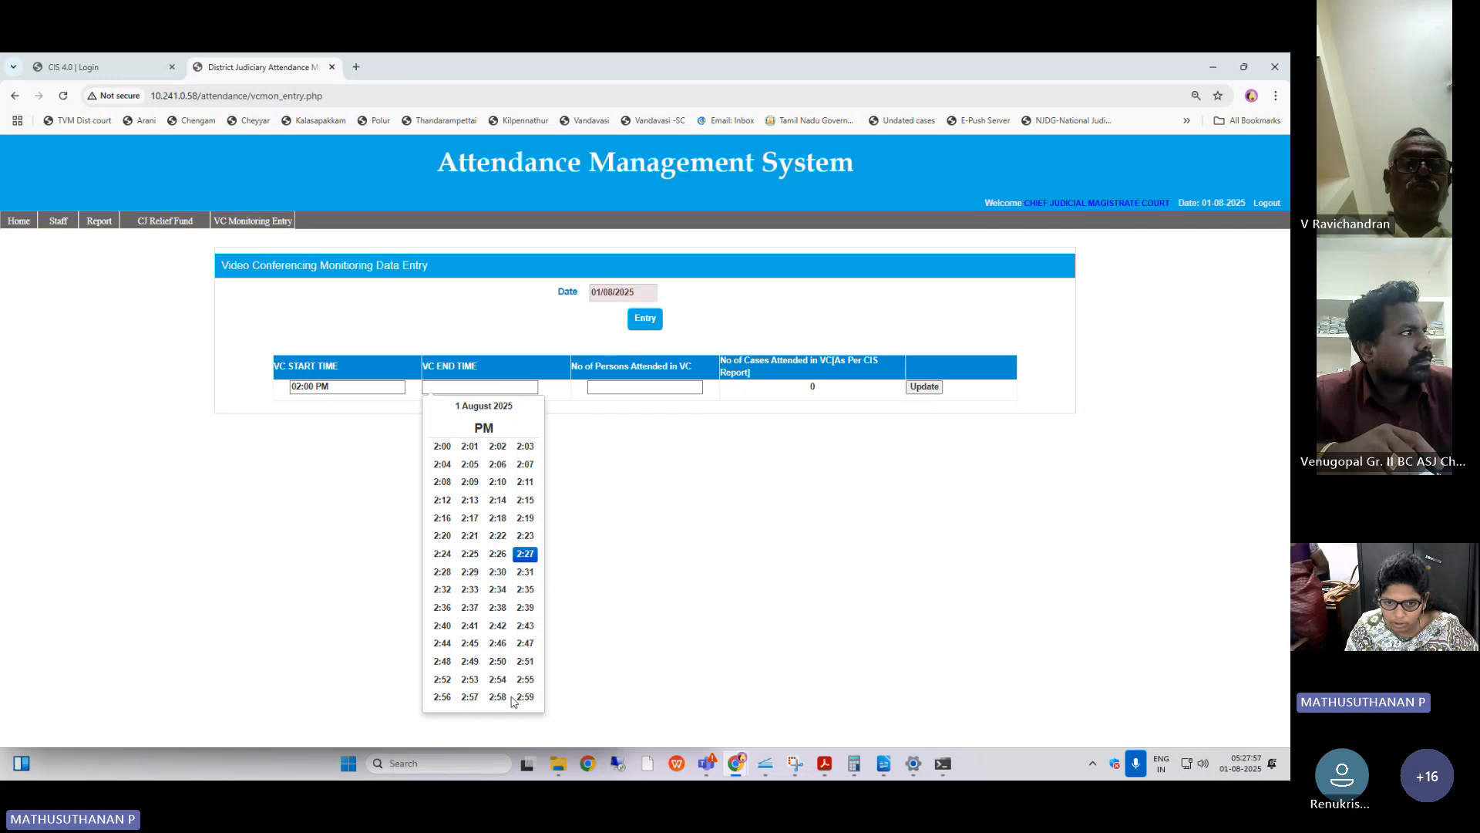
left_click(480, 402)
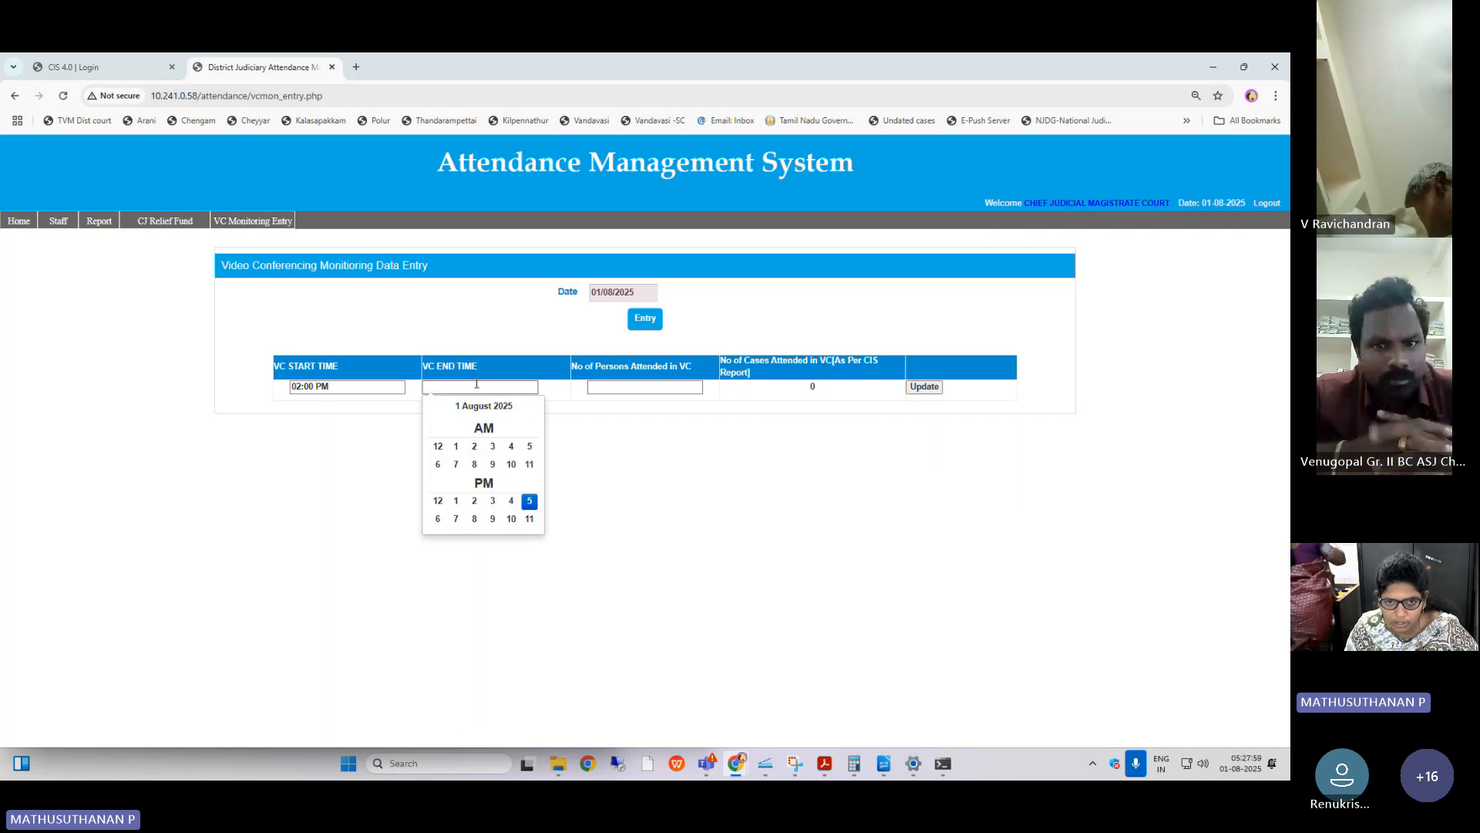
left_click(493, 502)
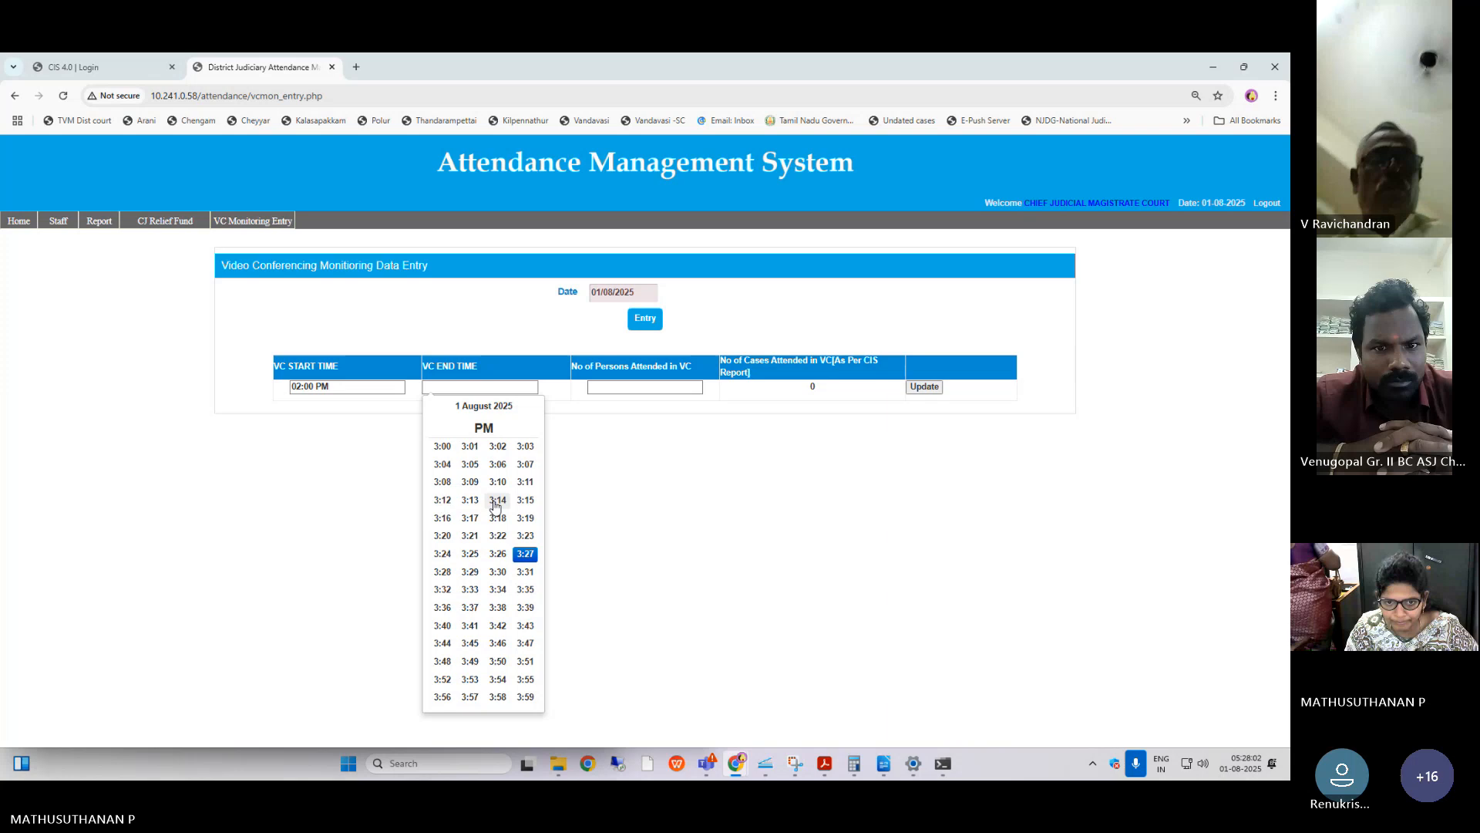
left_click(497, 572)
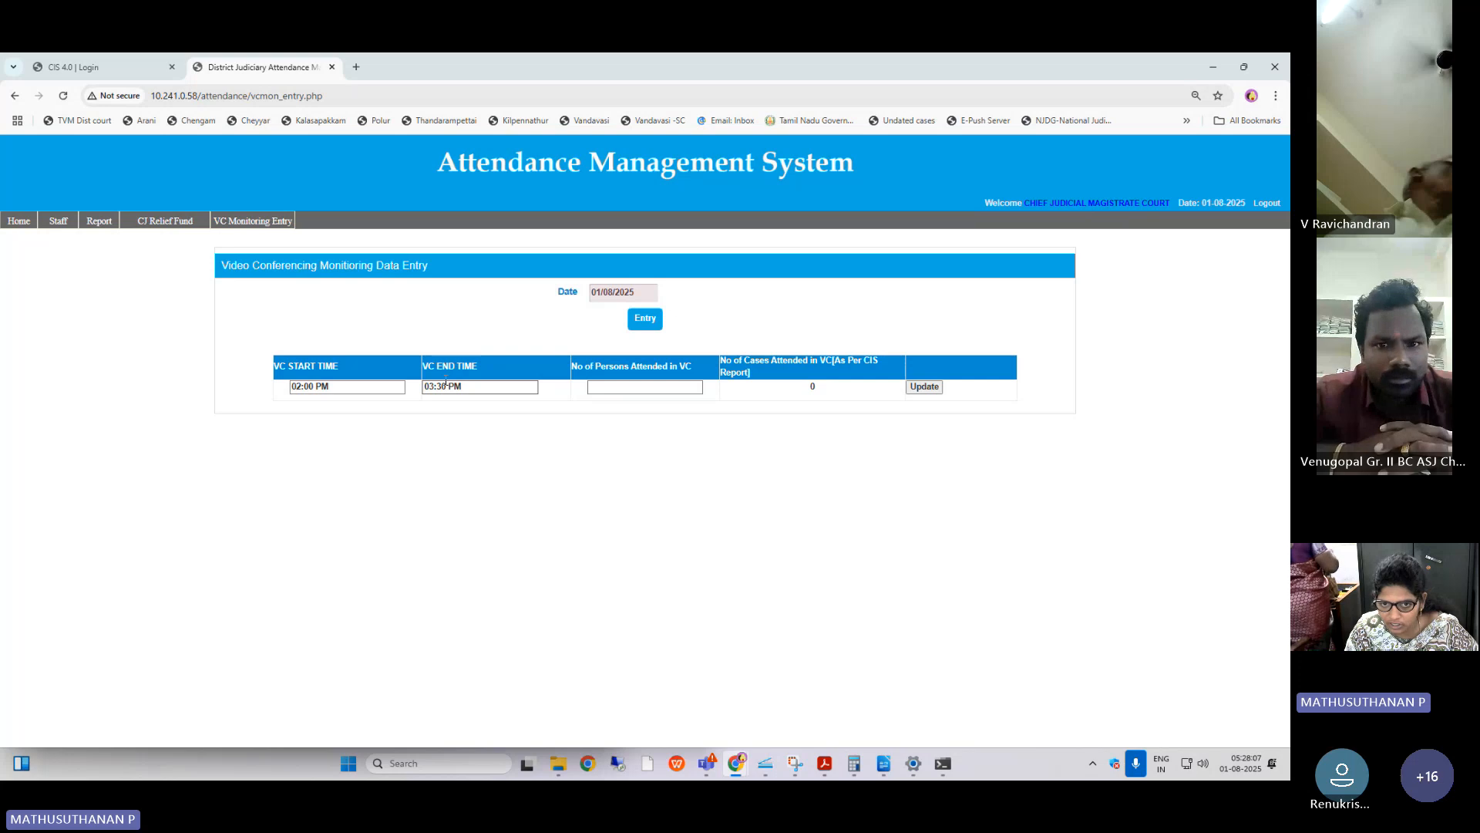
Enter 2 as the number of persons attended in VC for 01/08/2025 and save the entry.
left_click(617, 388)
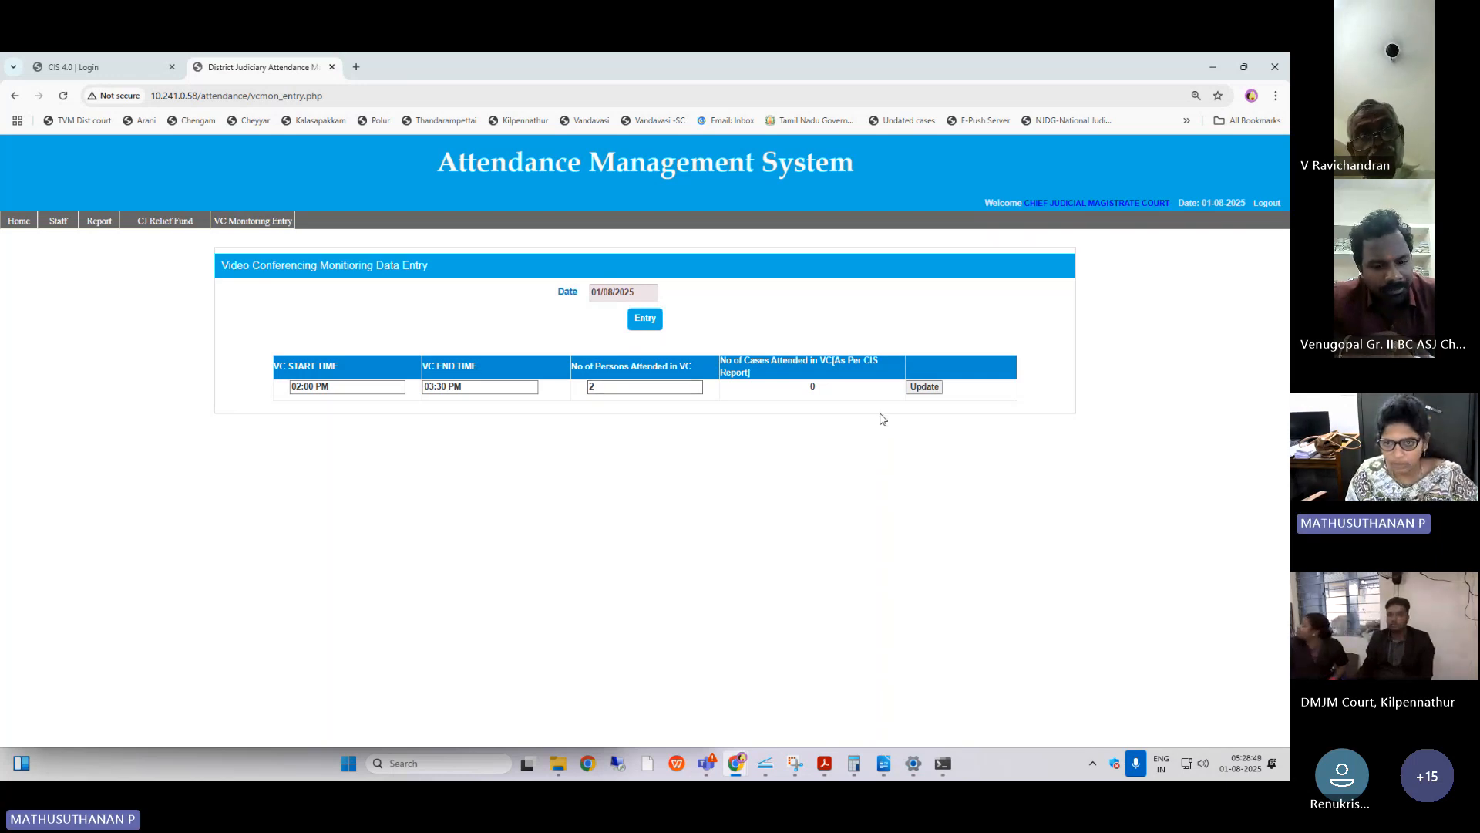
left_click(921, 387)
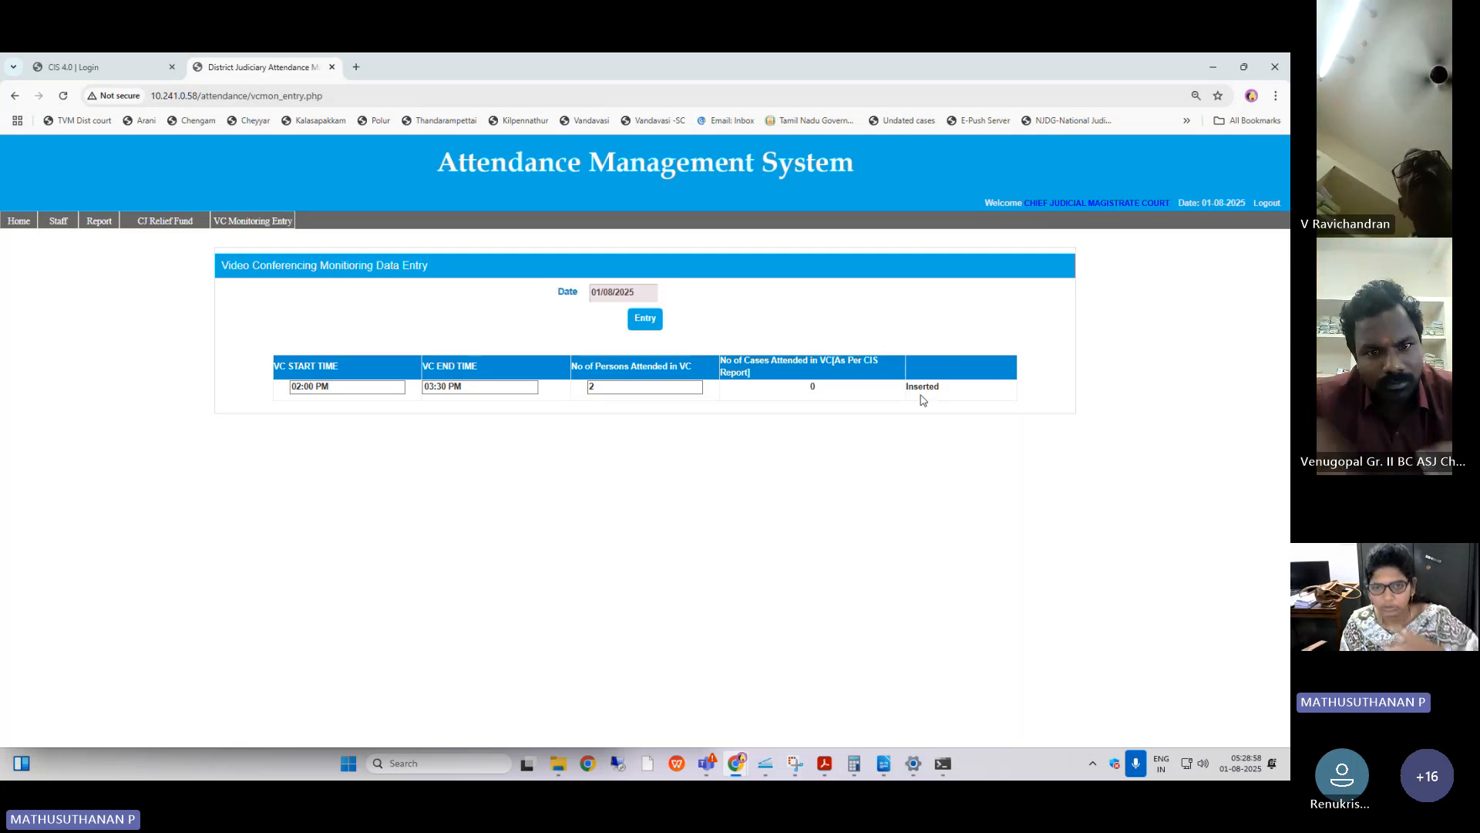
Open the court's VC monitoring report and review the recorded VC times, persons attended and cases attended.
mouse_move(251, 222)
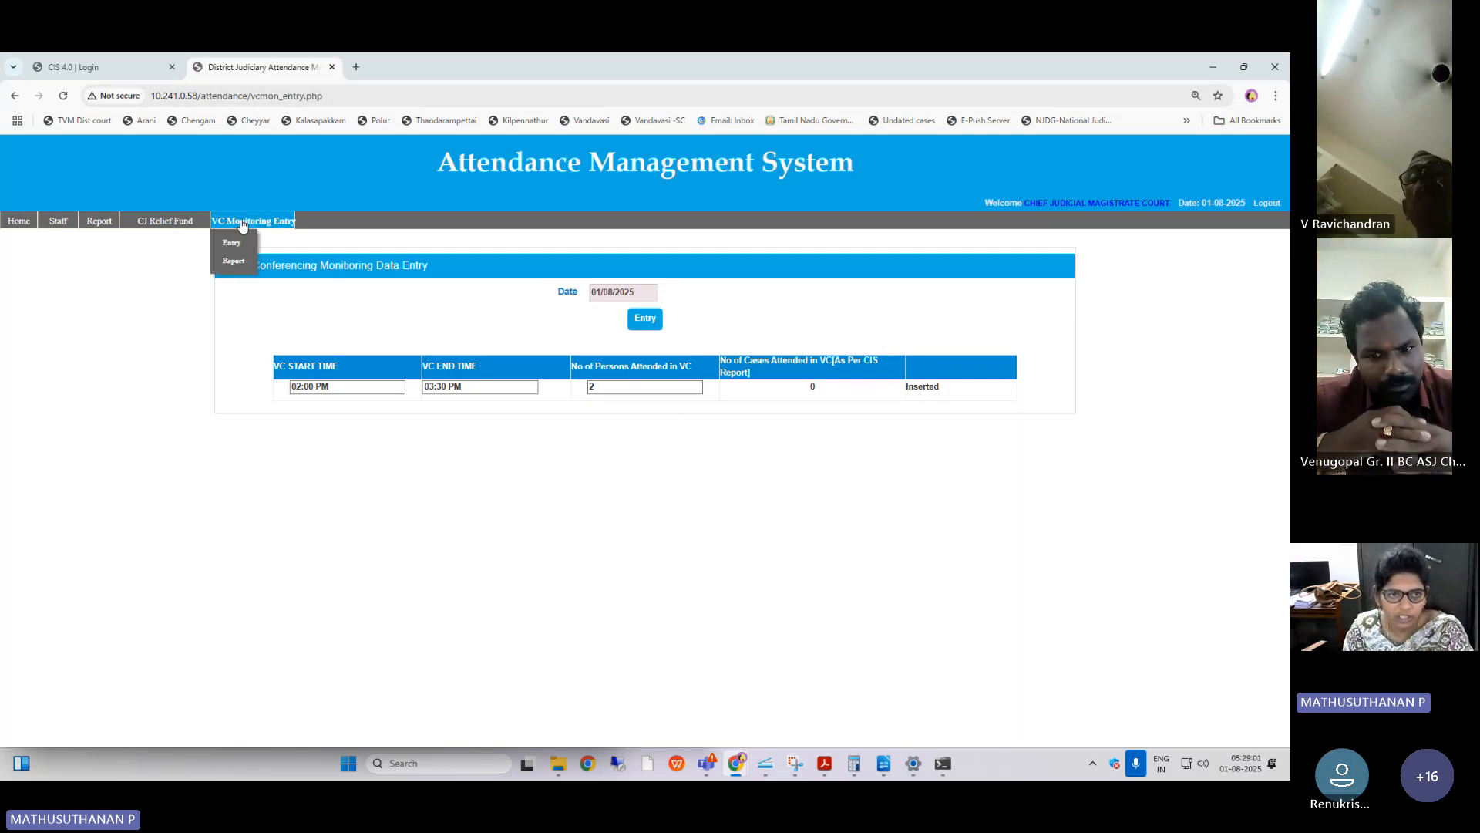
left_click(242, 259)
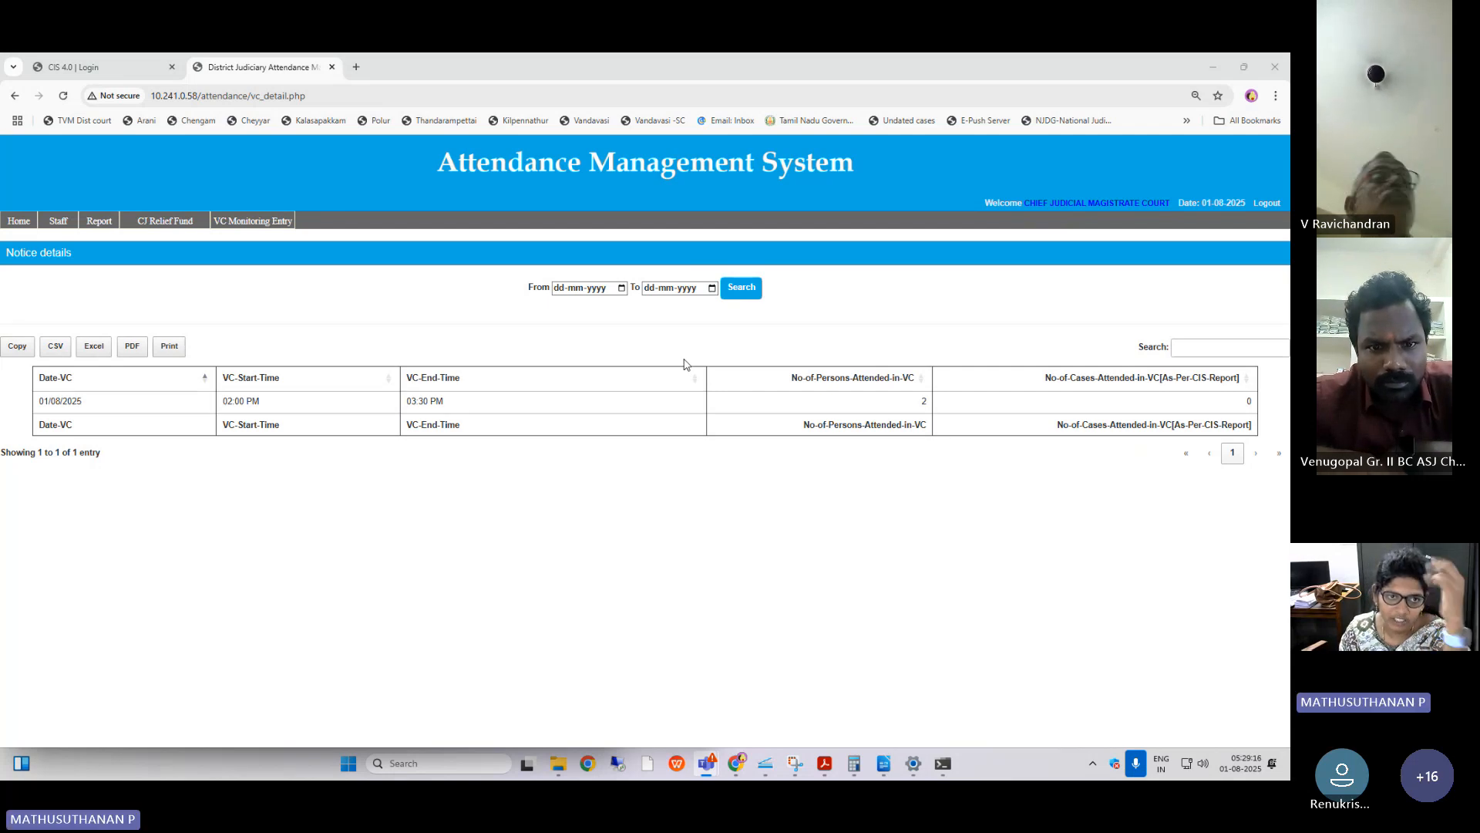
left_click(252, 221)
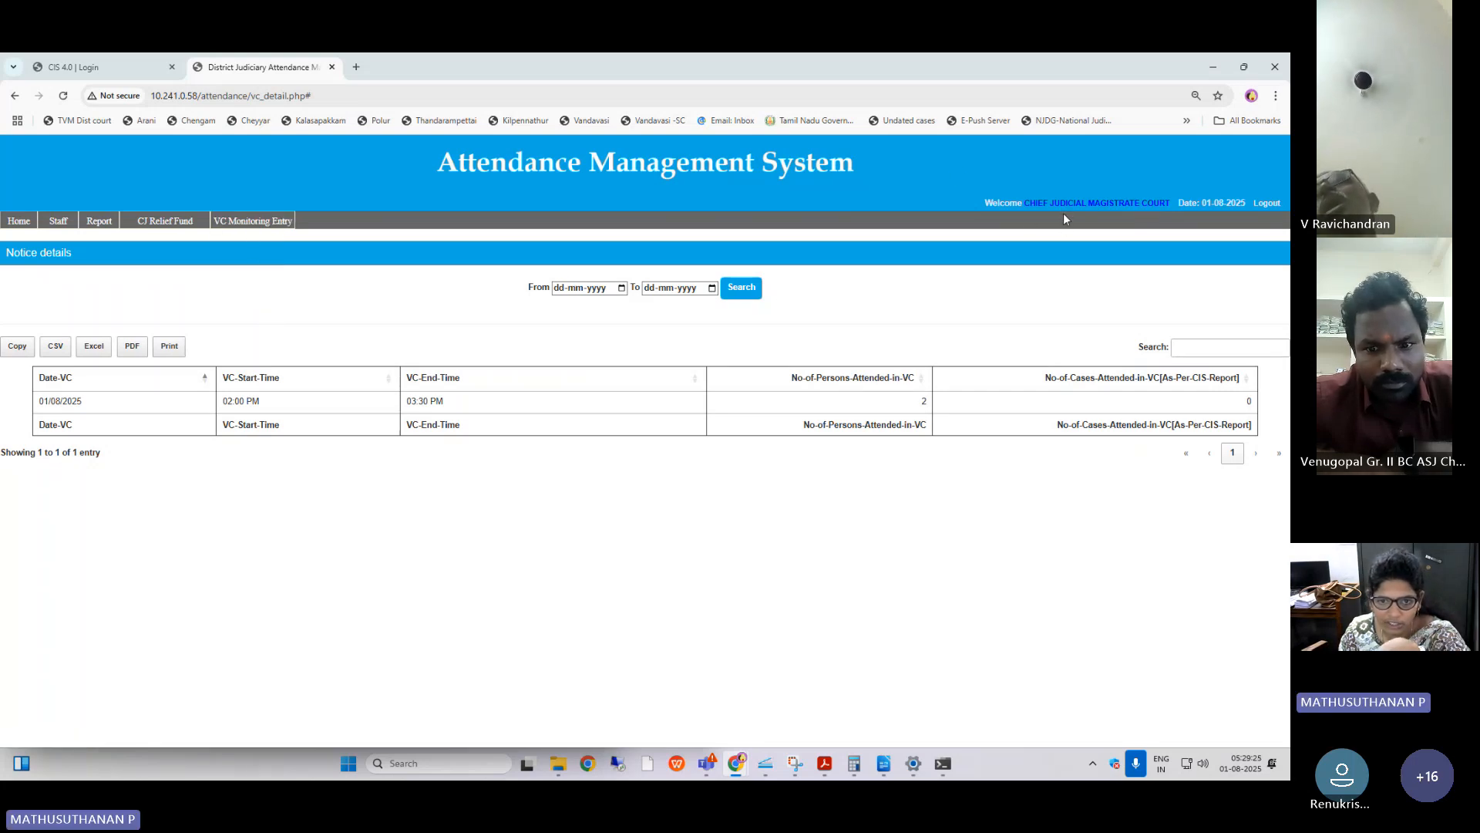
Log out, log back in as System Officer with the saved username and password, and open the district-wide VC Monitoring Report.
left_click(1267, 203)
left_click(676, 292)
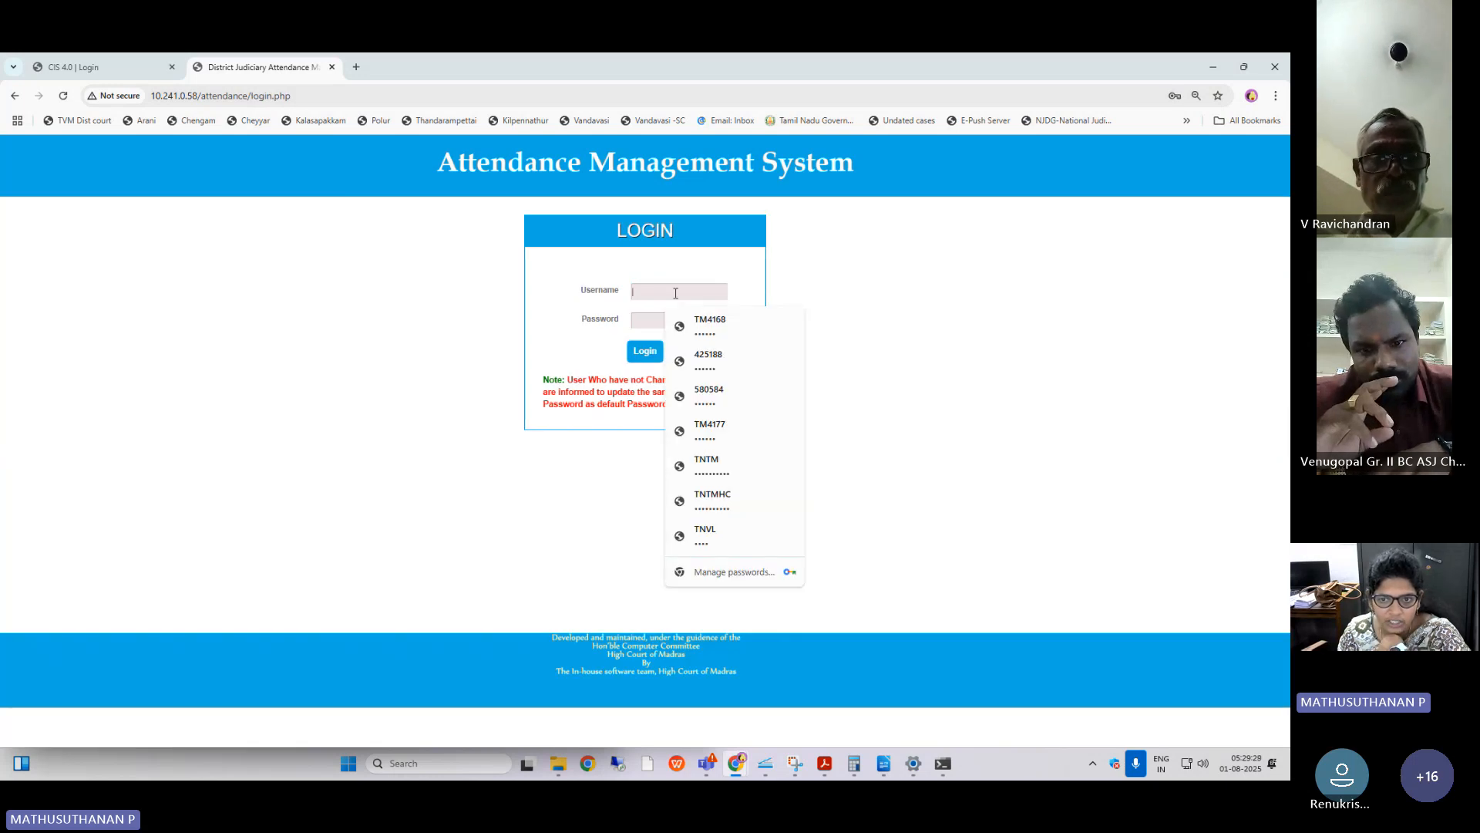
left_click(697, 465)
left_click(652, 353)
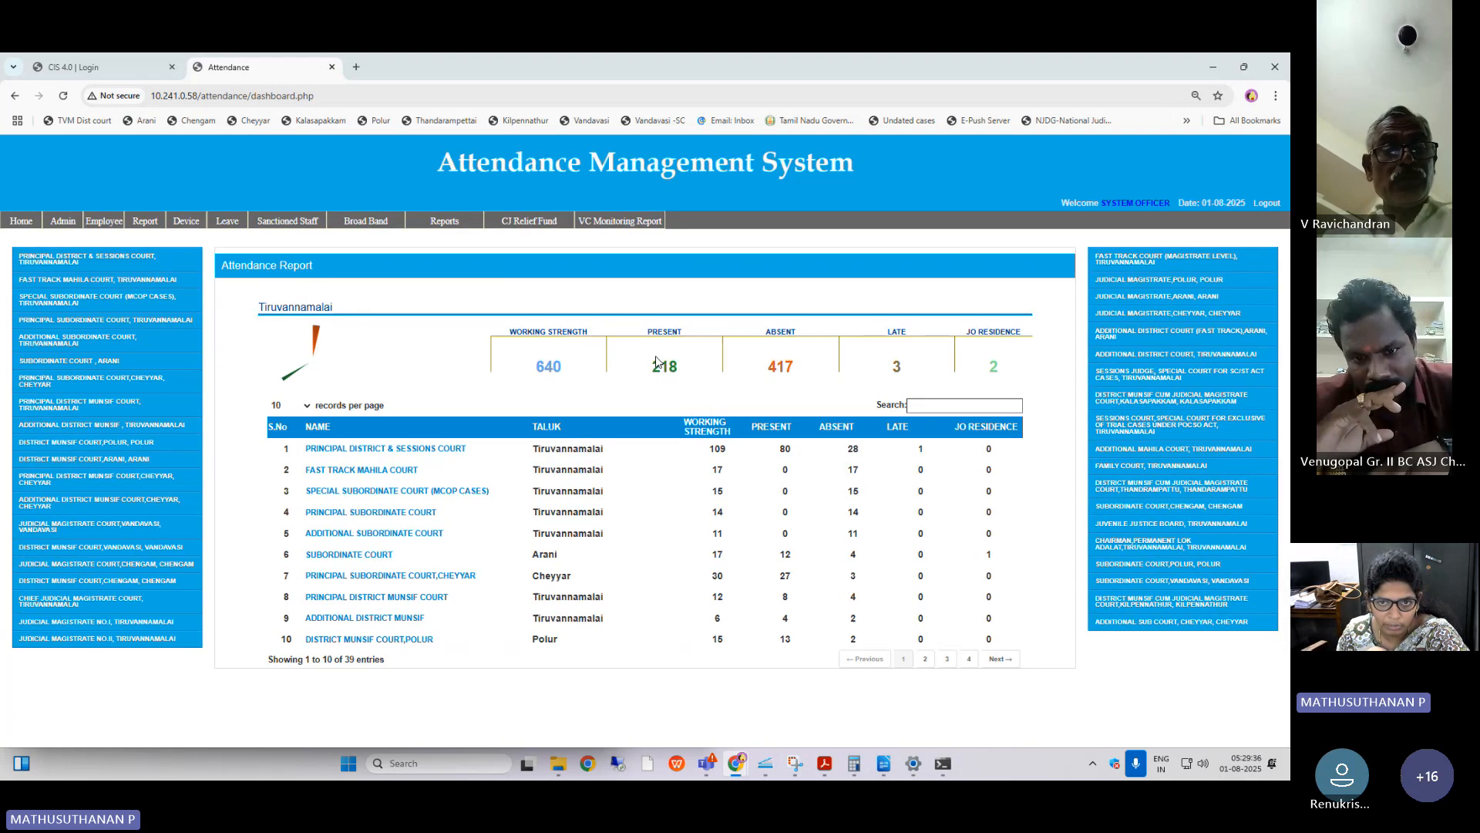
left_click(620, 220)
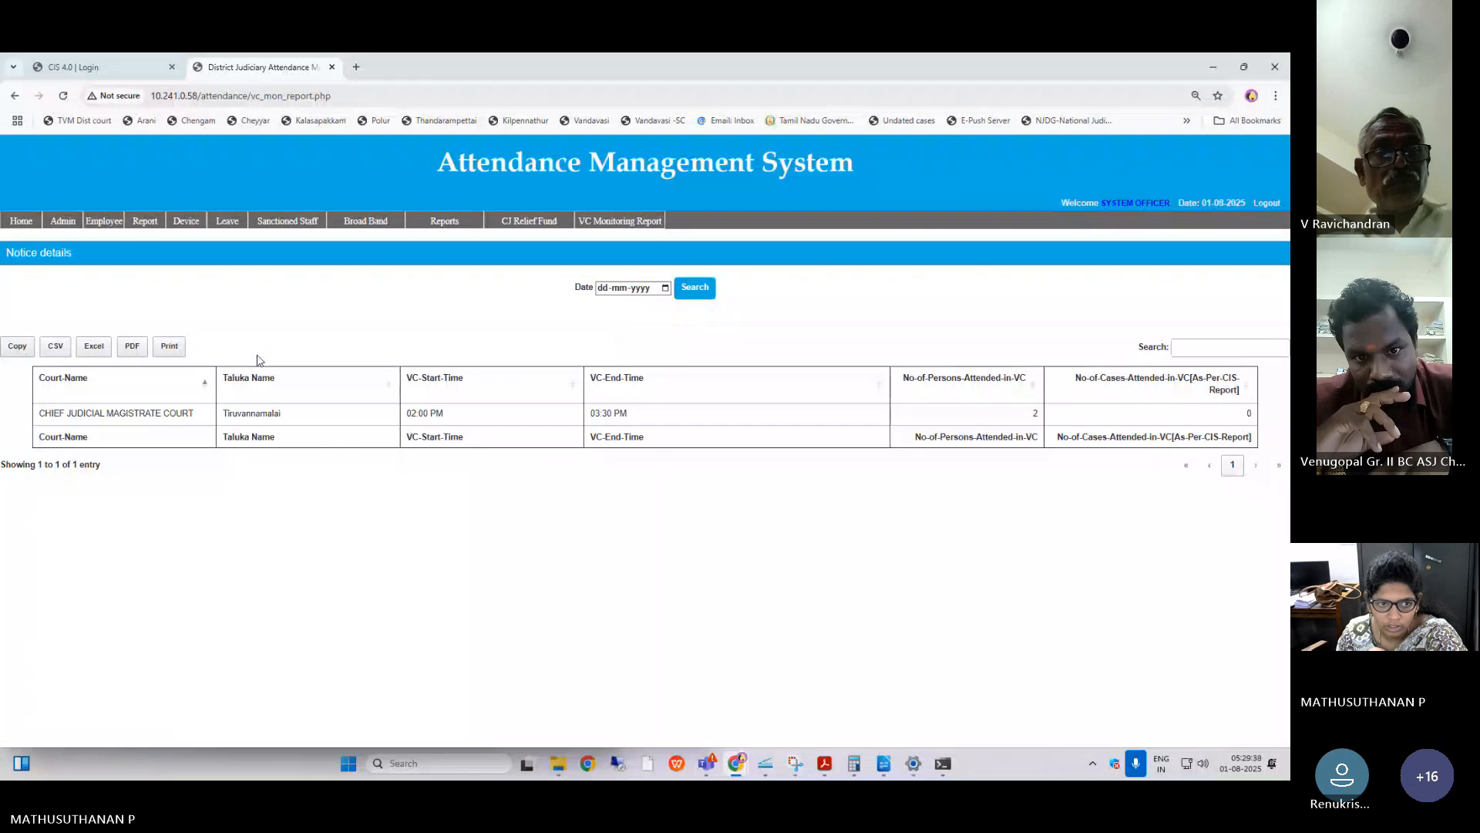